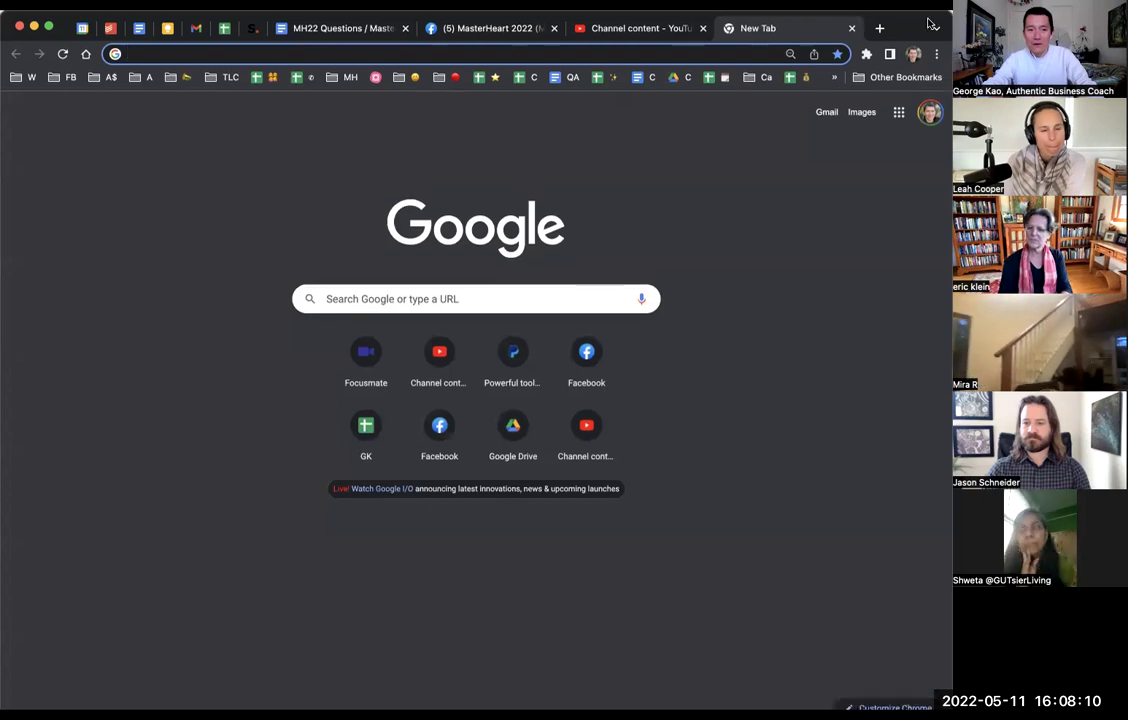
Open Google Trends and explore "yoga" as a search term.
{"action": "type", "text": "tre"}
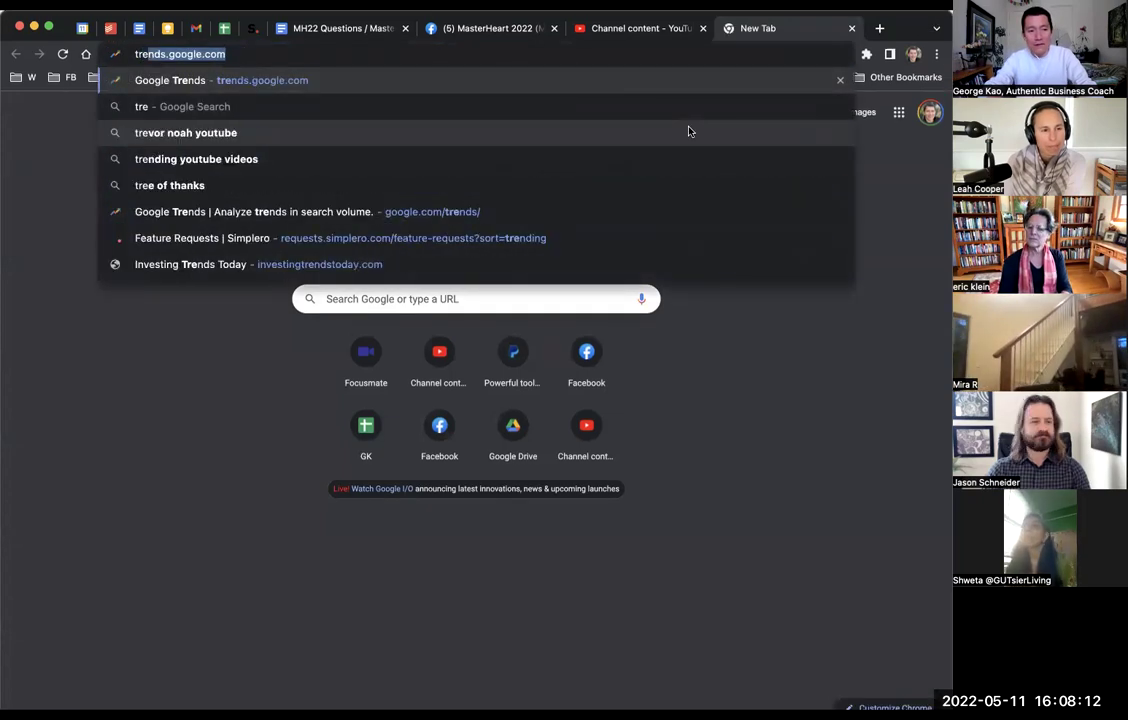
{"action": "key", "text": "Return"}
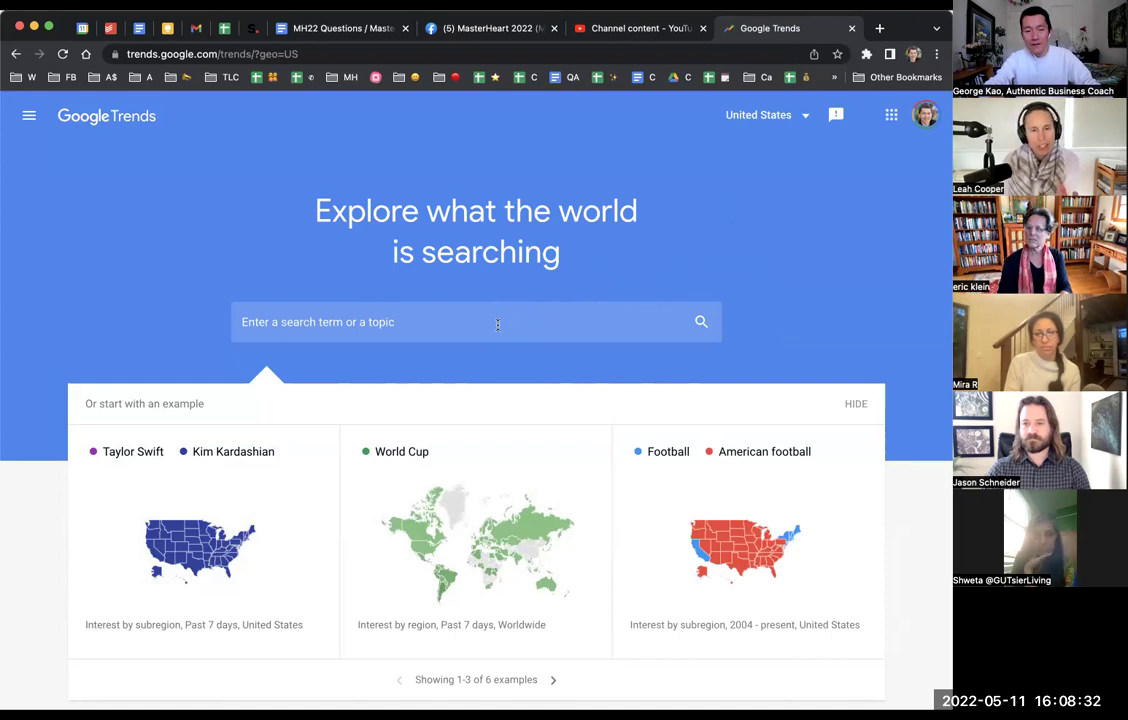
{"action": "left_click", "coordinate": [494, 323]}
{"action": "type", "text": "yoga"}
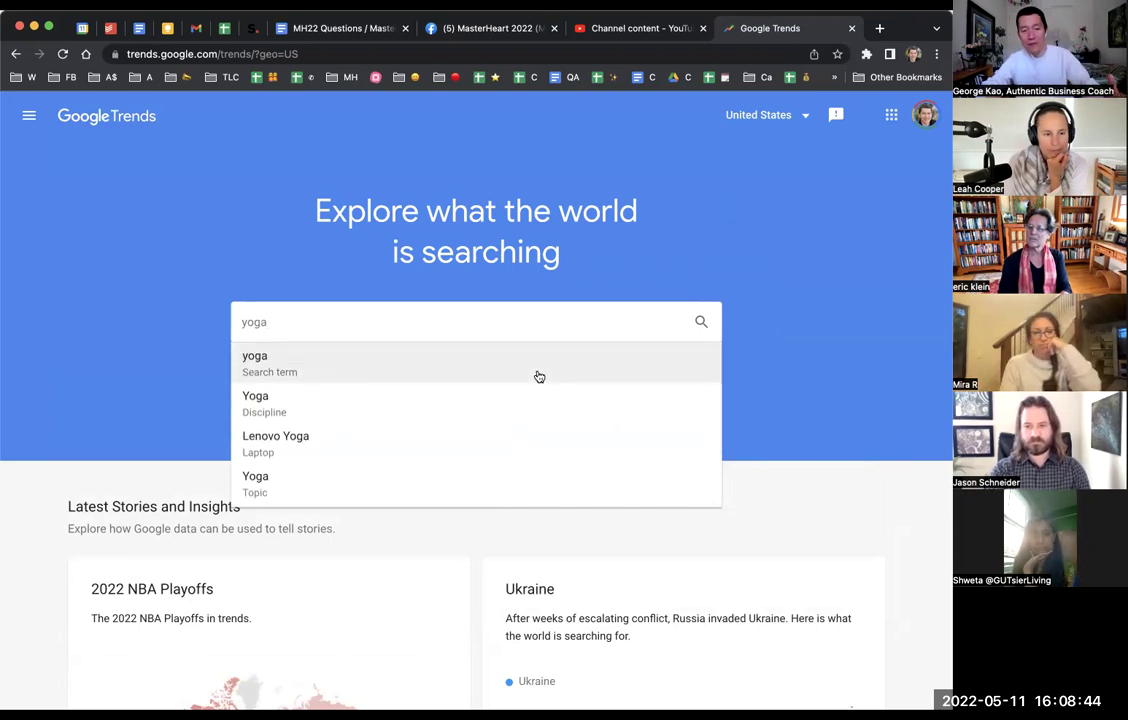
{"action": "scroll", "coordinate": [489, 374], "scroll_direction": "down", "scroll_amount": 1}
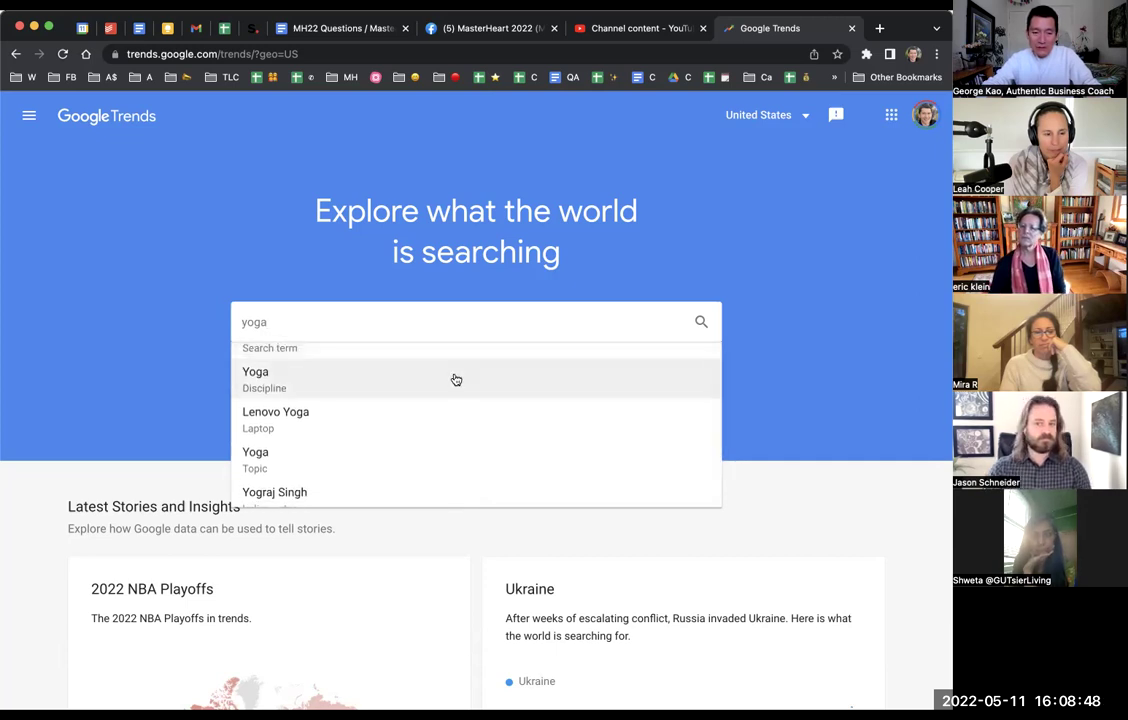
{"action": "scroll", "coordinate": [455, 380], "scroll_direction": "down", "scroll_amount": 1}
{"action": "scroll", "coordinate": [456, 380], "scroll_direction": "down", "scroll_amount": 1}
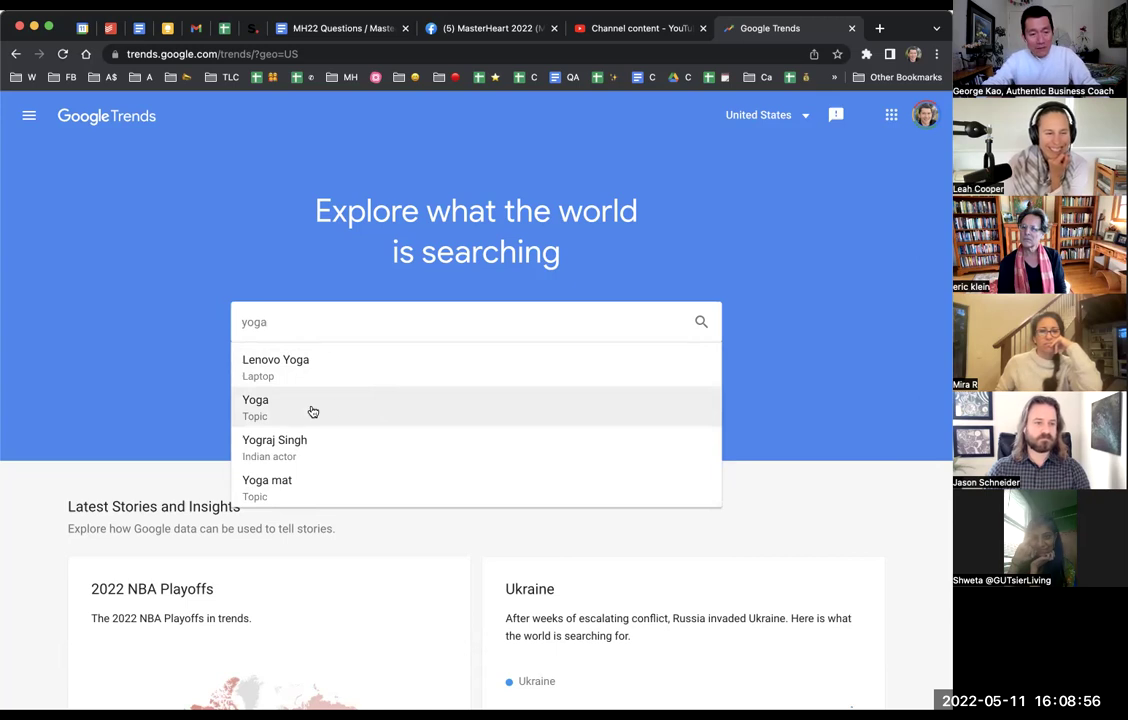
{"action": "scroll", "coordinate": [300, 420], "scroll_direction": "down", "scroll_amount": 1}
{"action": "scroll", "coordinate": [297, 428], "scroll_direction": "down", "scroll_amount": 2}
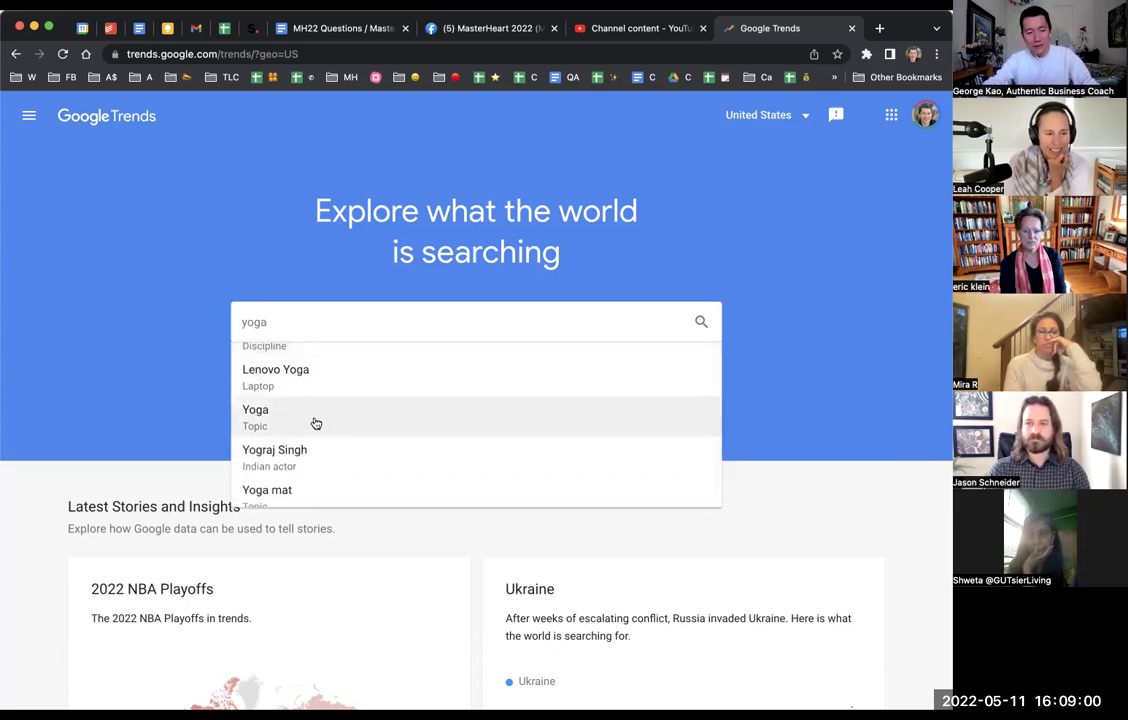
{"action": "scroll", "coordinate": [317, 424], "scroll_direction": "down", "scroll_amount": 1}
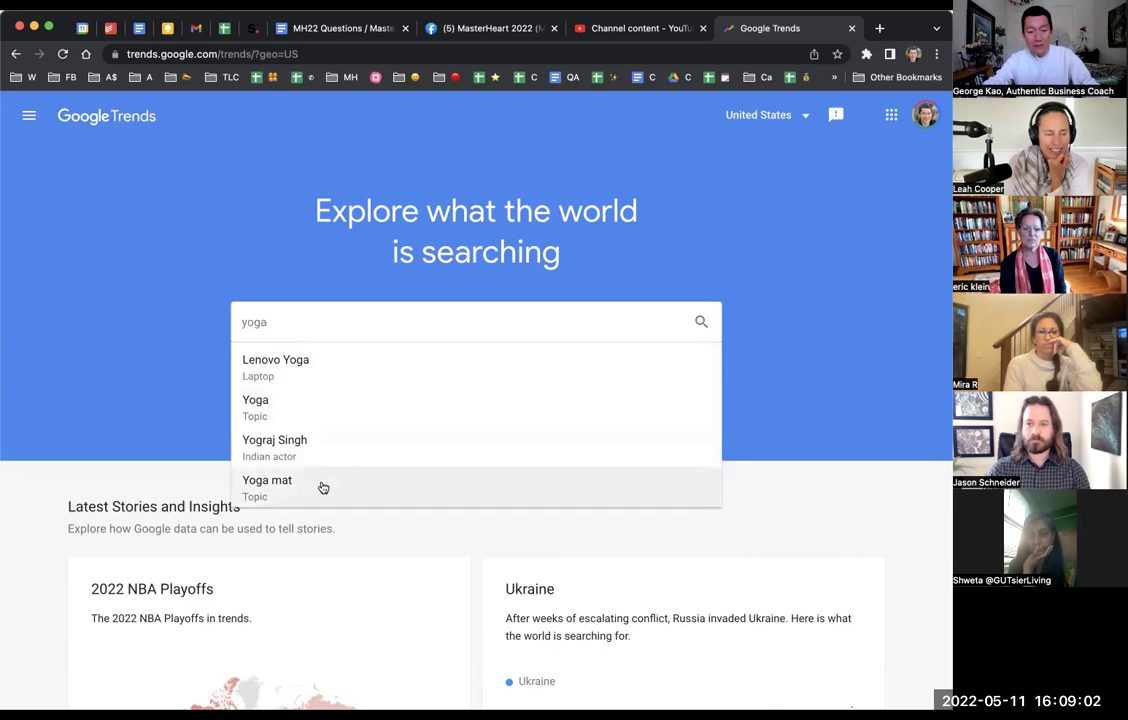
{"action": "scroll", "coordinate": [337, 461], "scroll_direction": "up", "scroll_amount": 3}
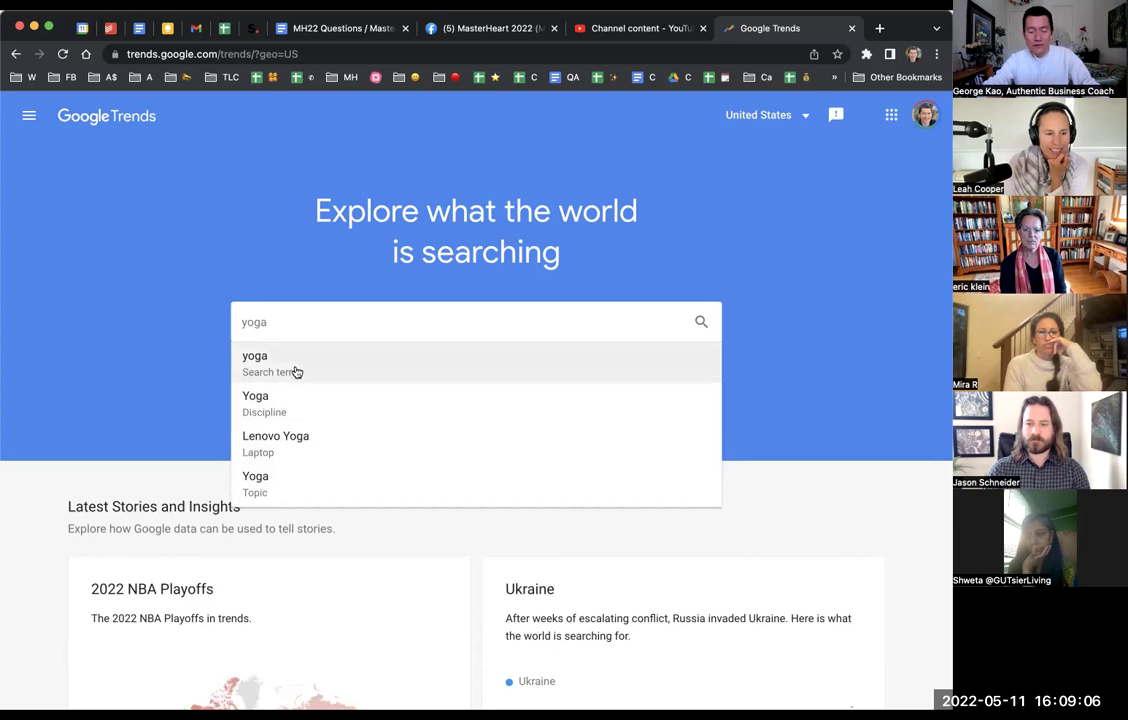
{"action": "left_click", "coordinate": [296, 372]}
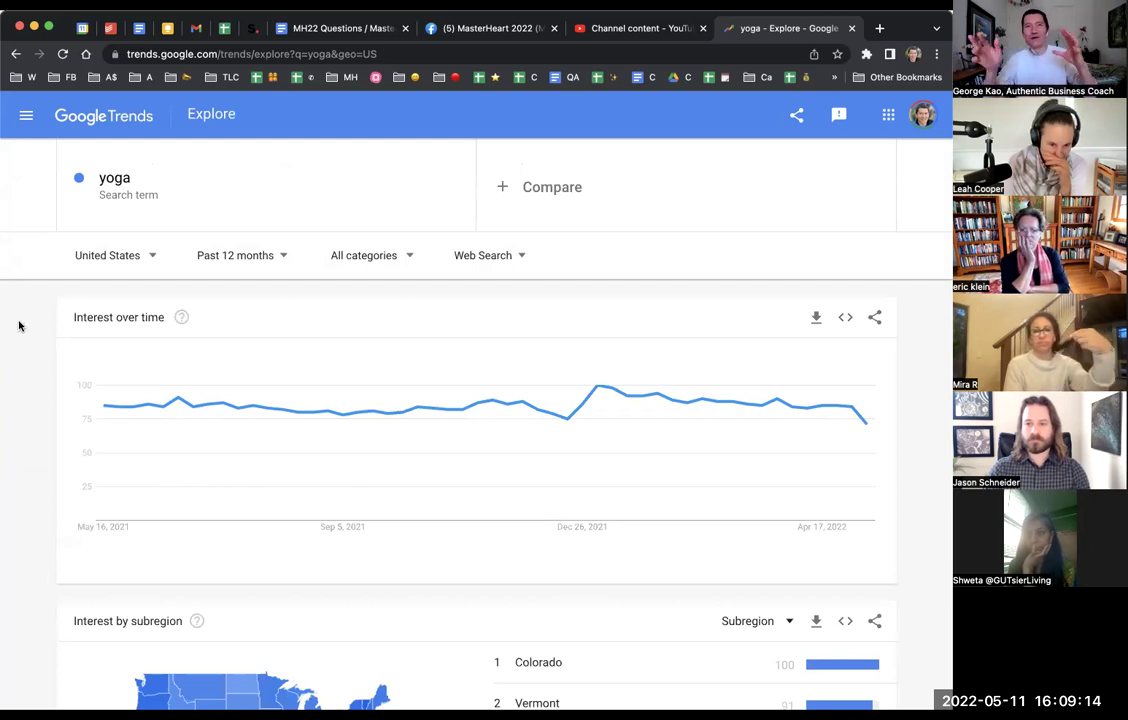
View the yoga trend for 2004 - present and set the time range to Past 5 years.
{"action": "scroll", "coordinate": [18, 325], "scroll_direction": "down", "scroll_amount": 1}
{"action": "scroll", "coordinate": [38, 302], "scroll_direction": "up", "scroll_amount": 1}
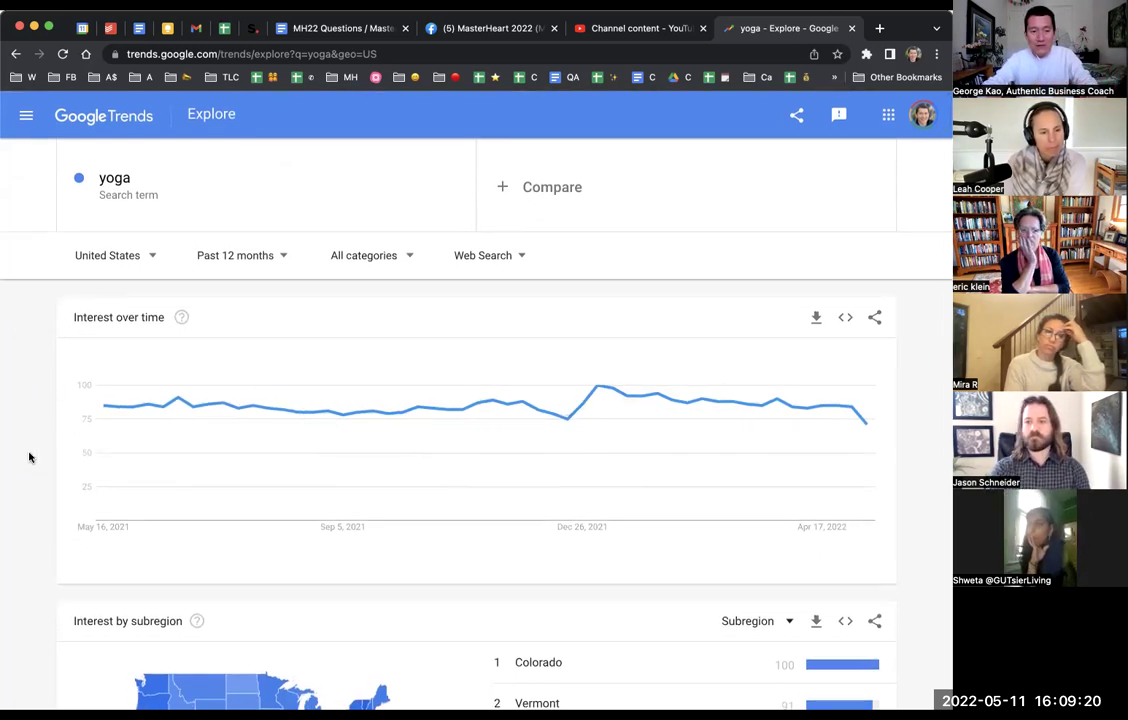
{"action": "left_click", "coordinate": [275, 259]}
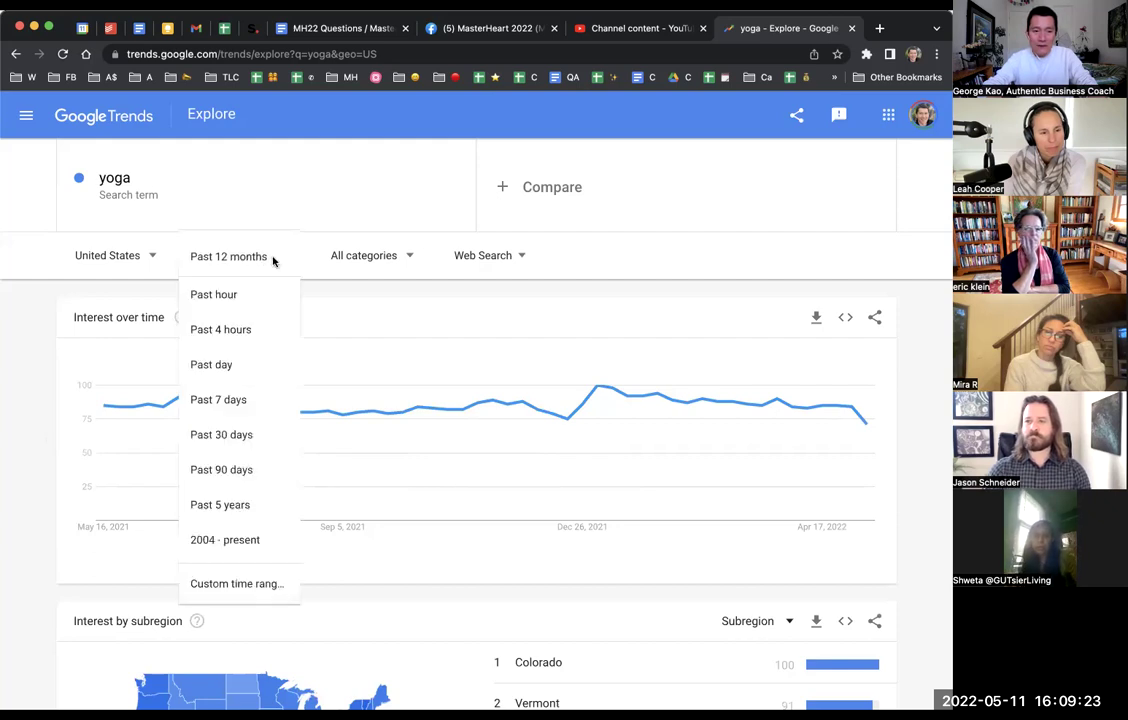
{"action": "left_click", "coordinate": [224, 541]}
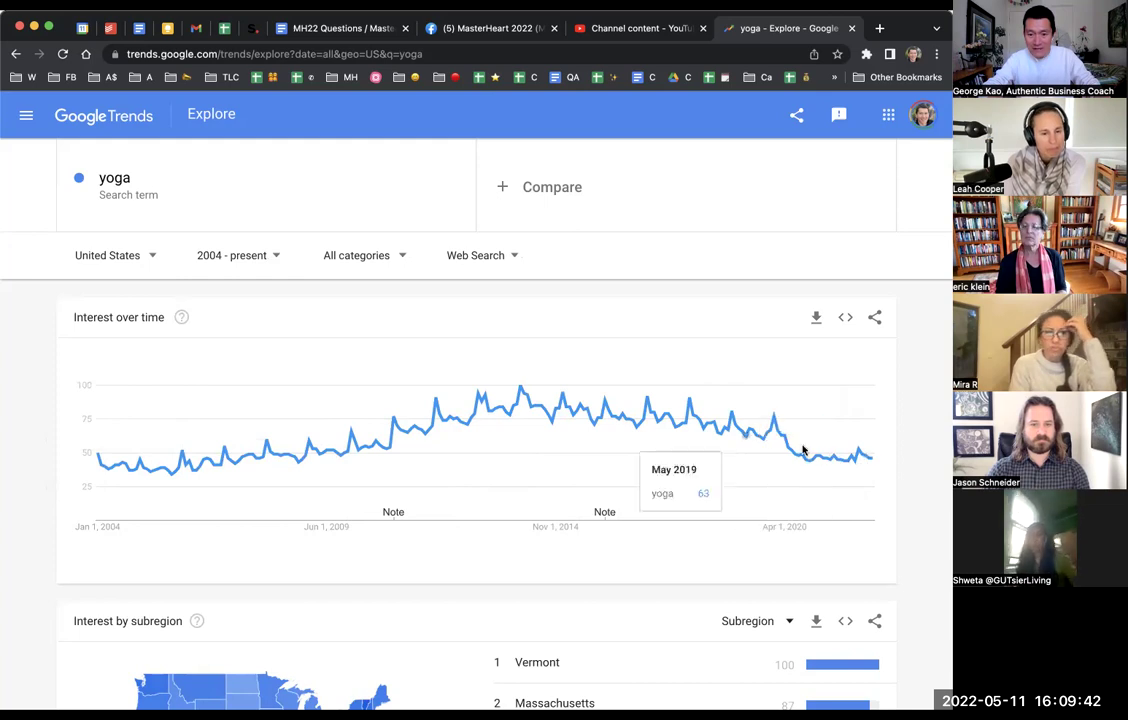
{"action": "left_click", "coordinate": [237, 255]}
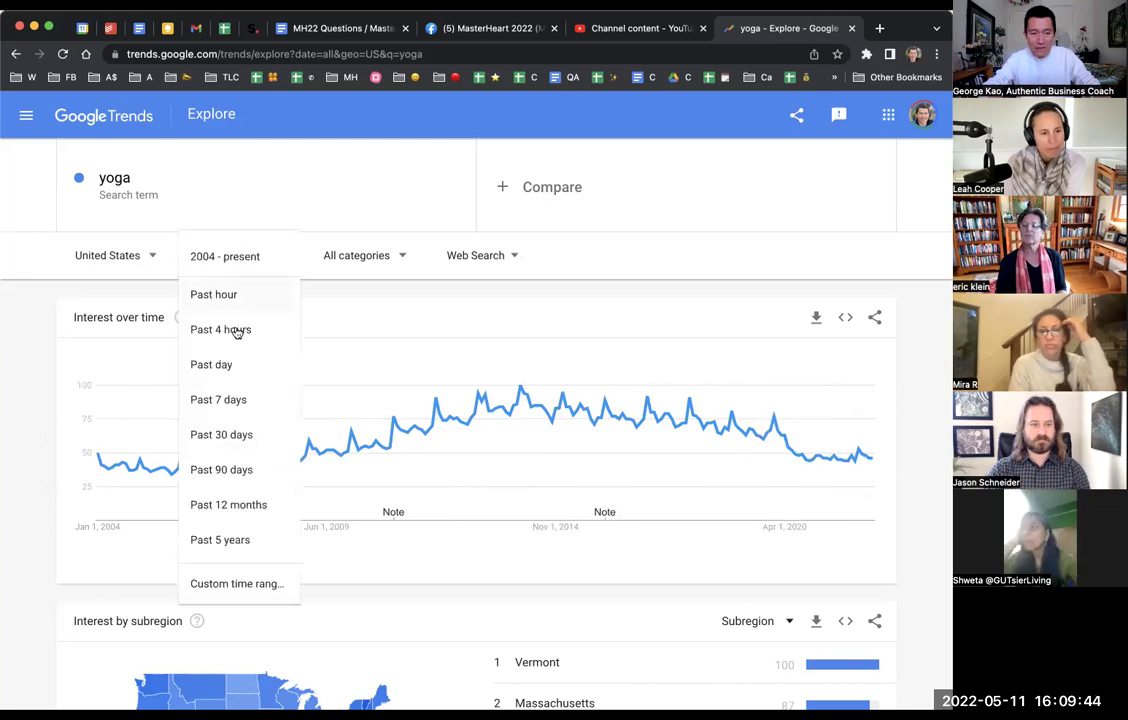
{"action": "left_click", "coordinate": [220, 540]}
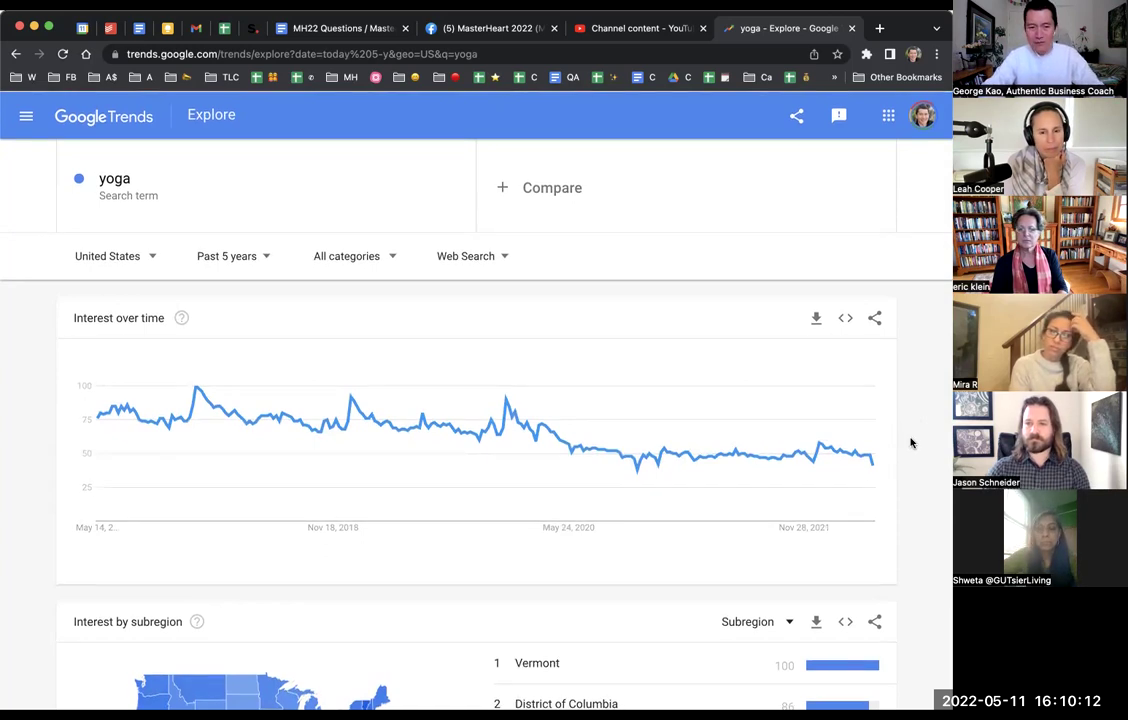
Examine yoga's interest over time and interest by subregion in the United States for the past 5 years.
{"action": "scroll", "coordinate": [910, 406], "scroll_direction": "down", "scroll_amount": 1}
{"action": "scroll", "coordinate": [910, 406], "scroll_direction": "up", "scroll_amount": 1}
{"action": "scroll", "coordinate": [910, 406], "scroll_direction": "down", "scroll_amount": 2}
{"action": "scroll", "coordinate": [910, 406], "scroll_direction": "down", "scroll_amount": 5}
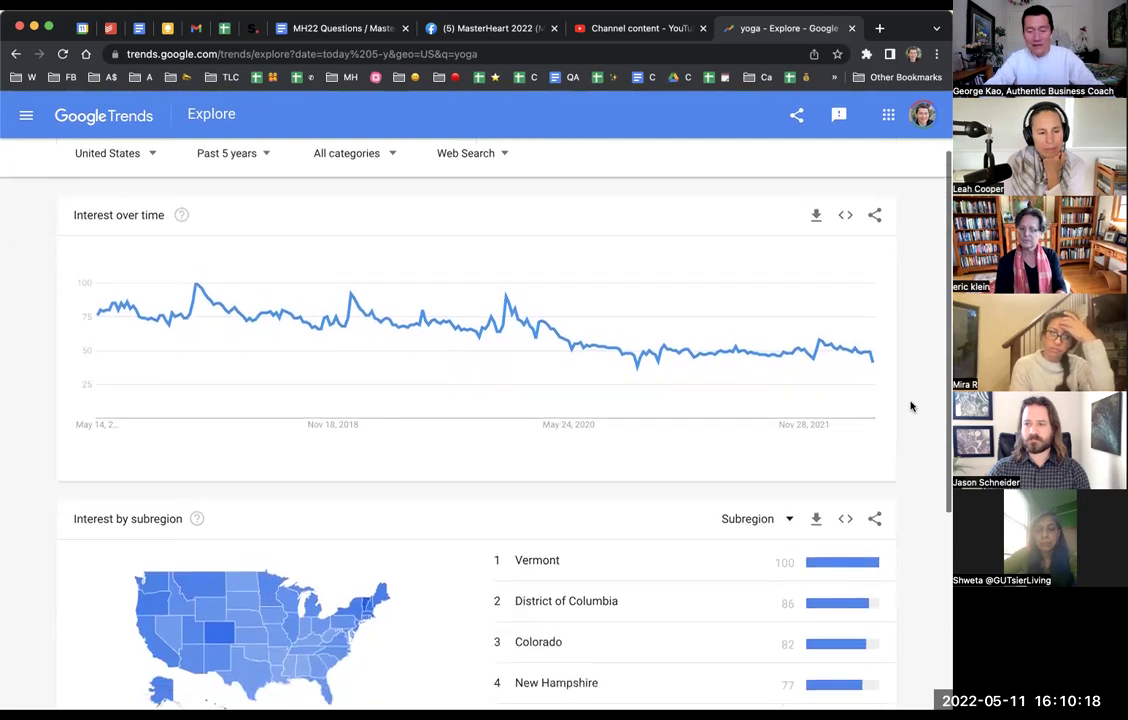
{"action": "scroll", "coordinate": [910, 406], "scroll_direction": "down", "scroll_amount": 3}
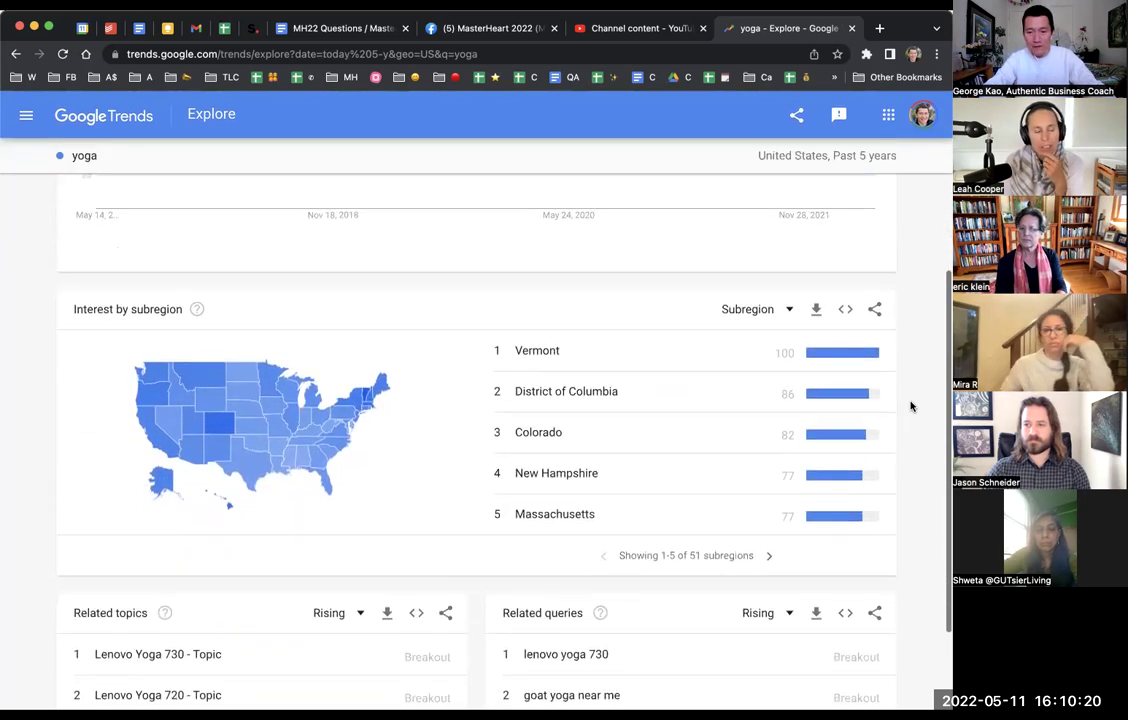
{"action": "scroll", "coordinate": [910, 406], "scroll_direction": "up", "scroll_amount": 10}
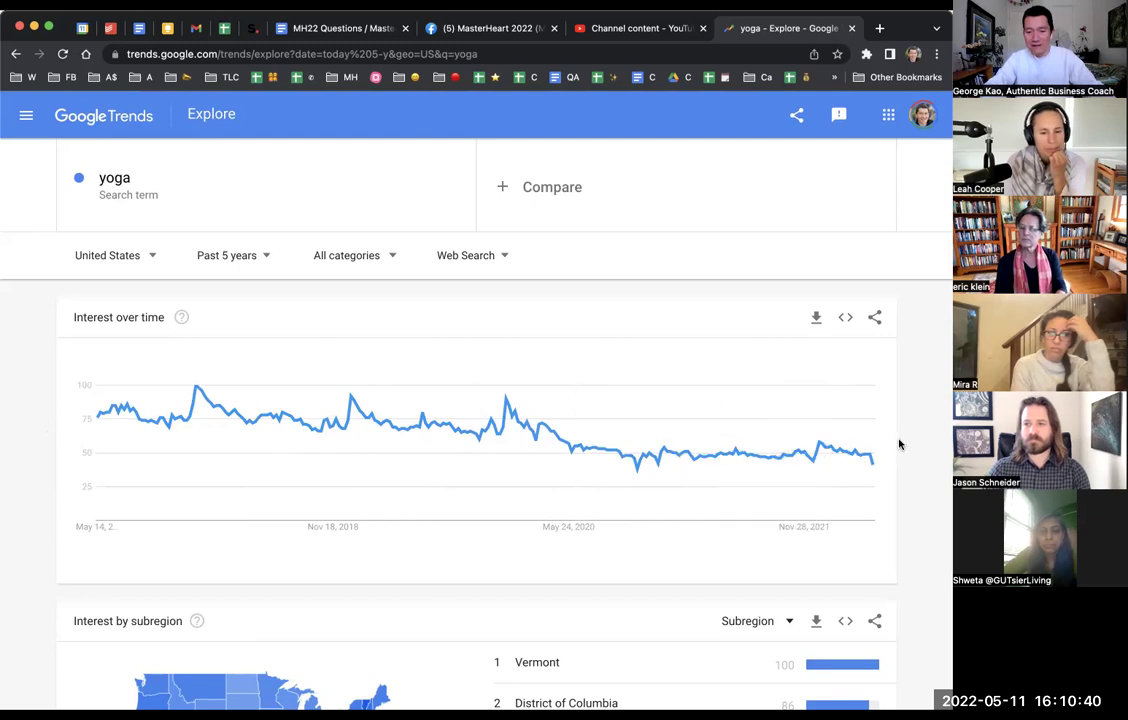
{"action": "scroll", "coordinate": [910, 431], "scroll_direction": "down", "scroll_amount": 2}
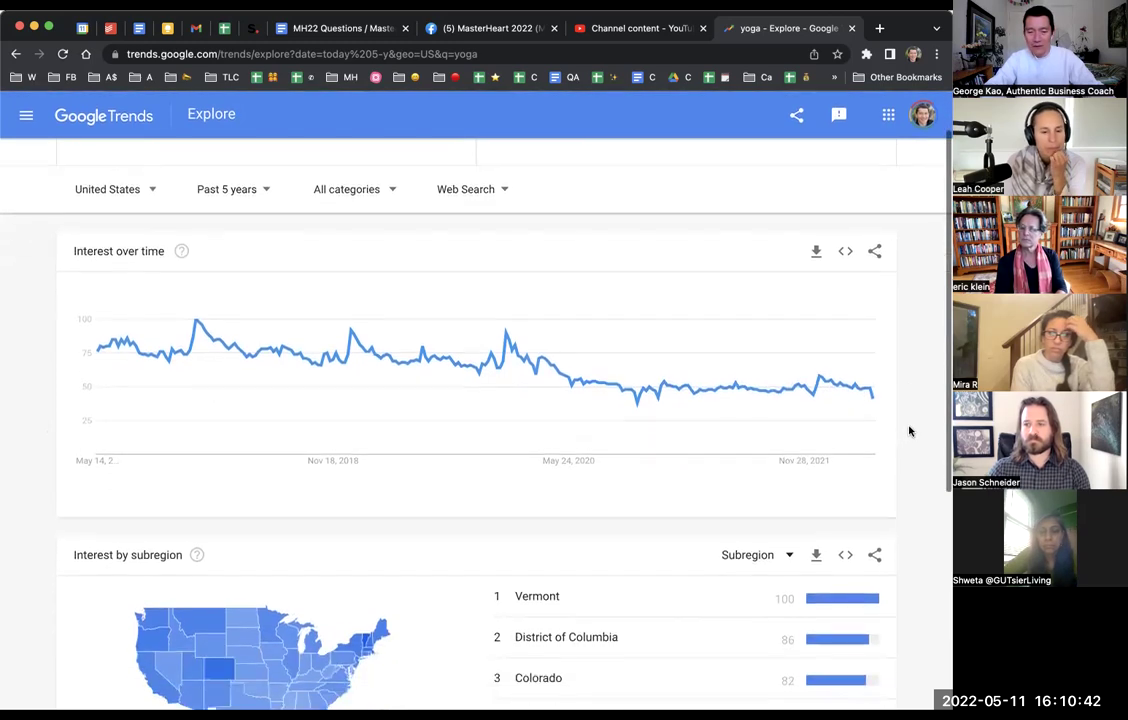
{"action": "scroll", "coordinate": [910, 431], "scroll_direction": "up", "scroll_amount": 2}
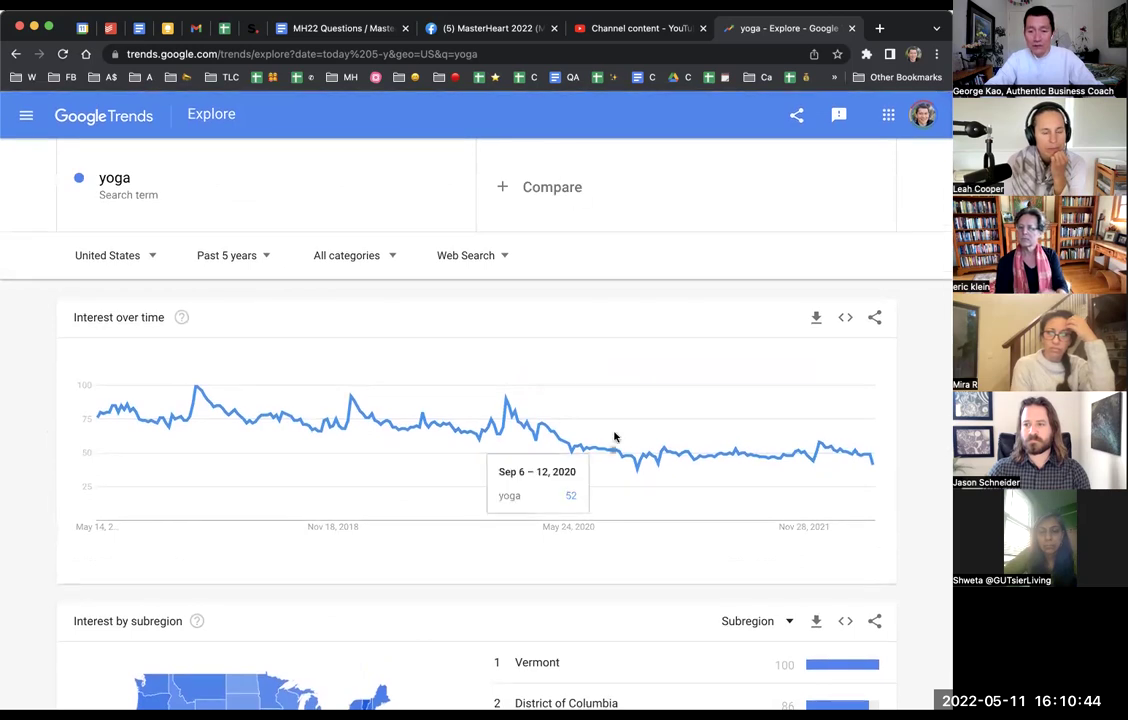
{"action": "scroll", "coordinate": [916, 427], "scroll_direction": "down", "scroll_amount": 5}
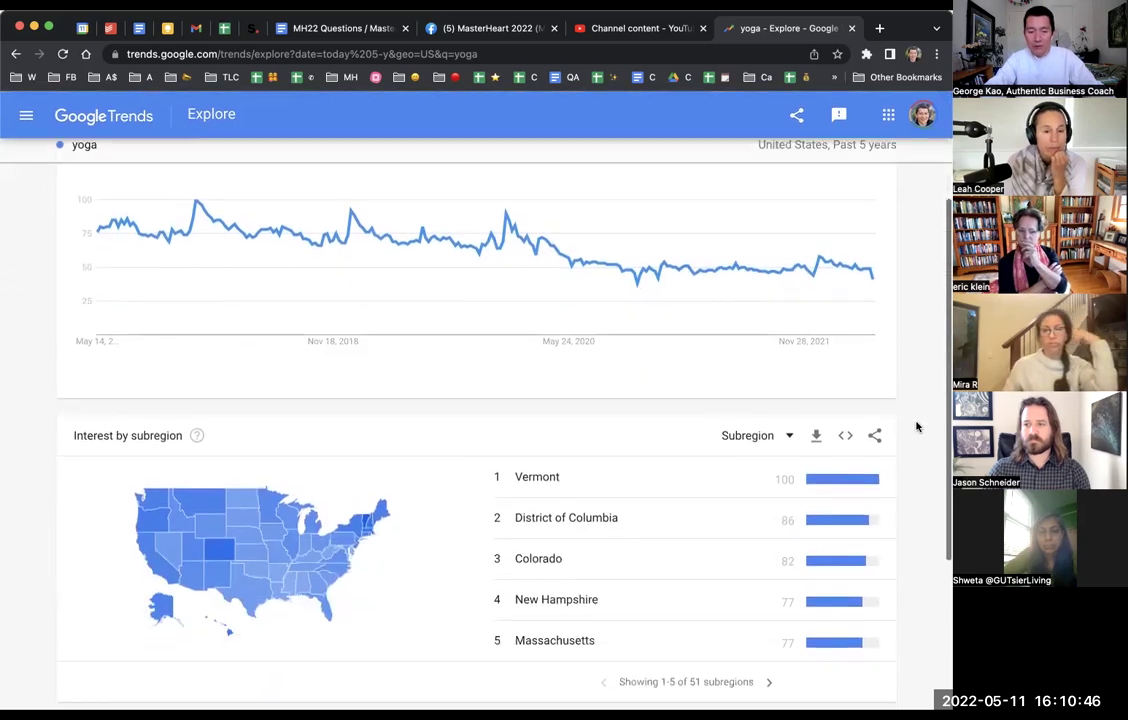
{"action": "scroll", "coordinate": [916, 427], "scroll_direction": "down", "scroll_amount": 1}
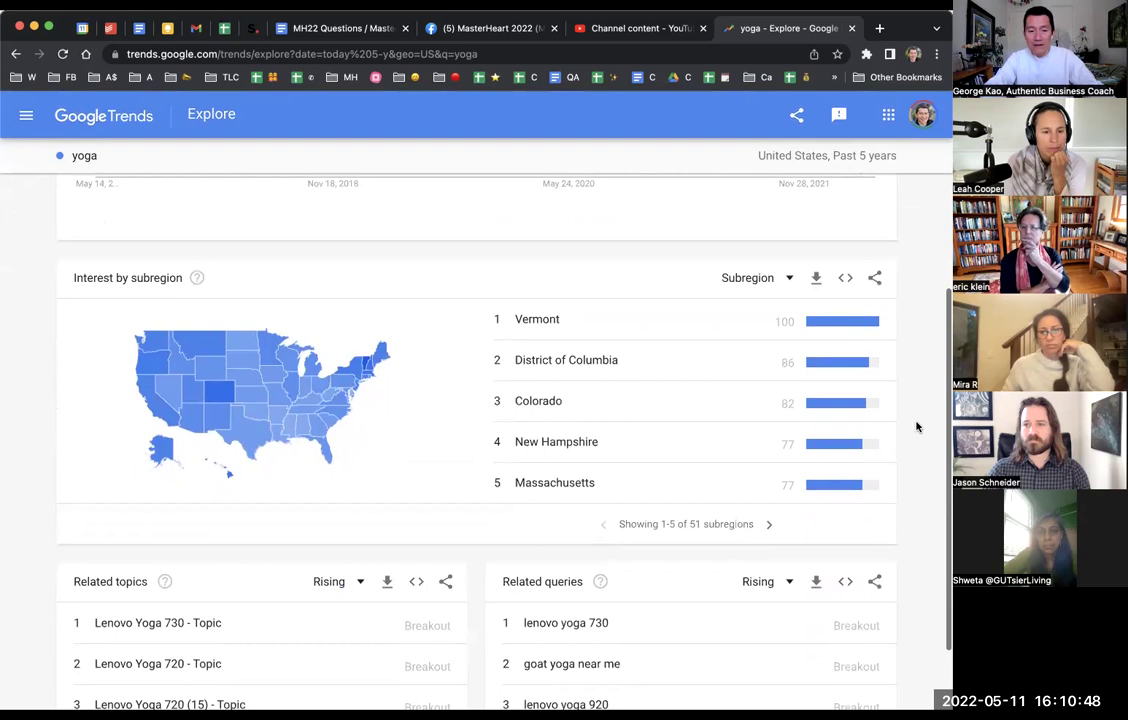
{"action": "scroll", "coordinate": [916, 427], "scroll_direction": "up", "scroll_amount": 2}
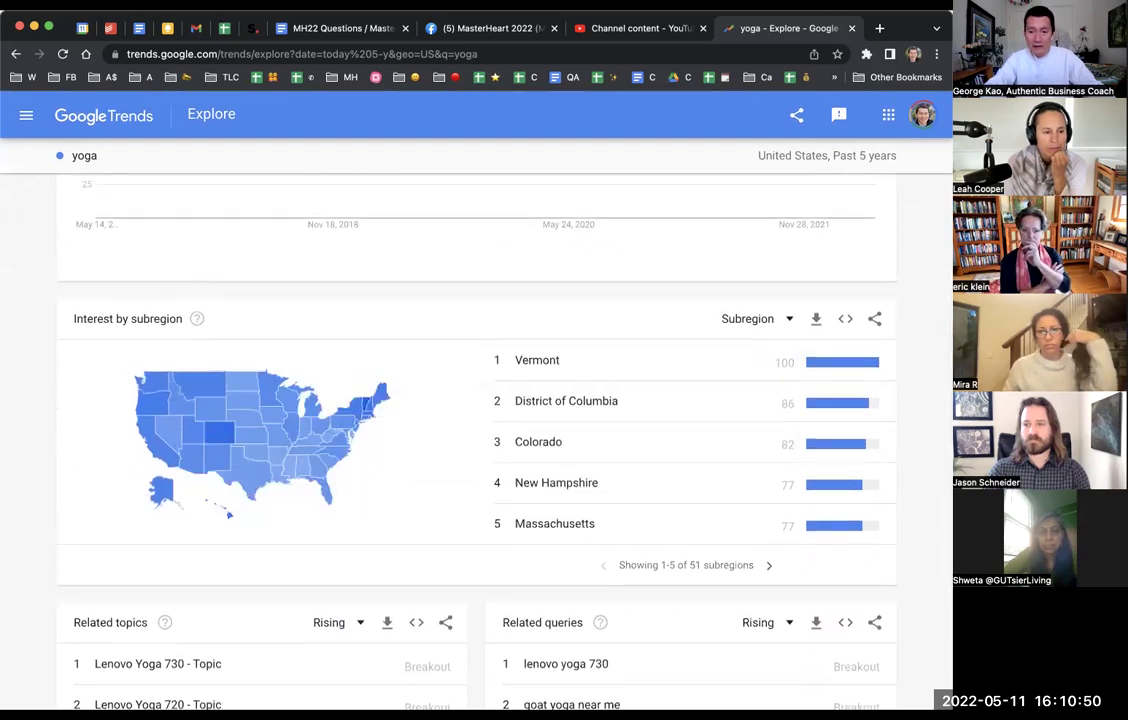
{"action": "scroll", "coordinate": [926, 373], "scroll_direction": "up", "scroll_amount": 5}
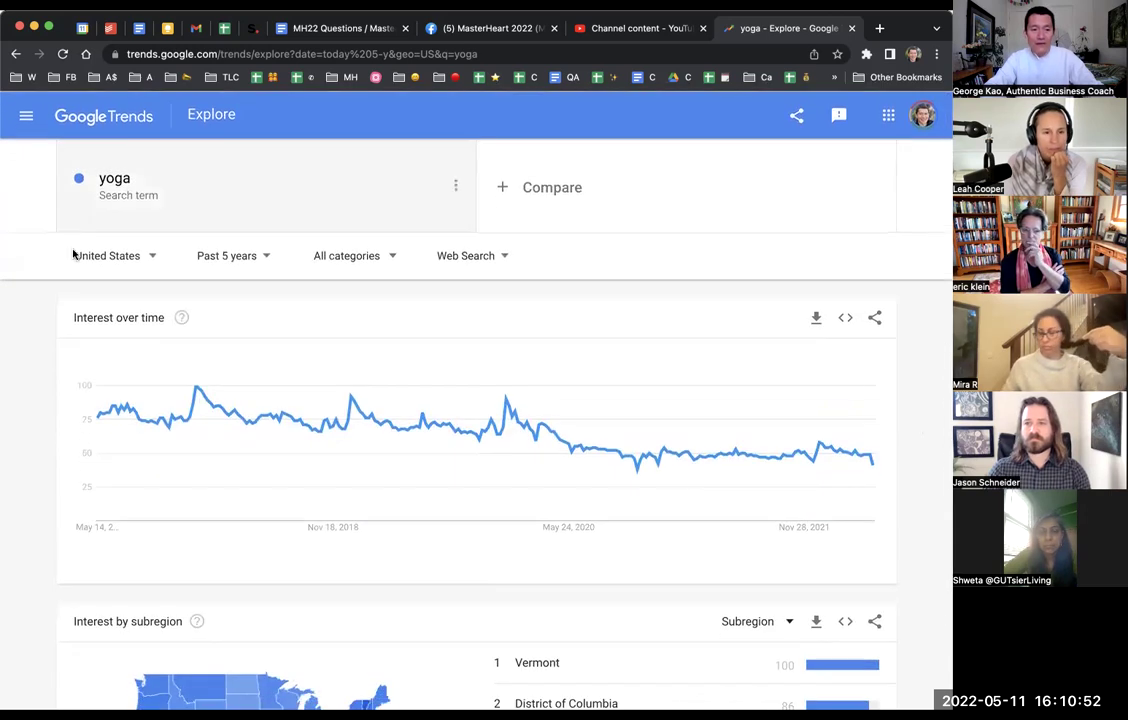
Change the location filter for the yoga trend from United States to Worldwide.
{"action": "left_click", "coordinate": [117, 257]}
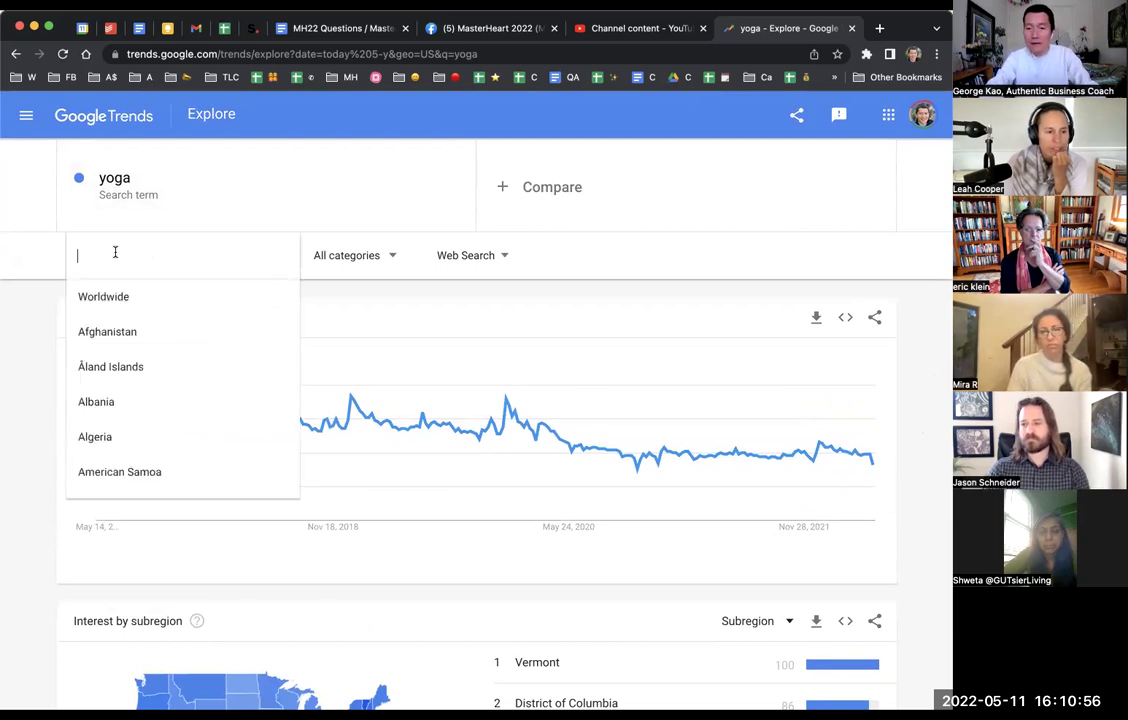
{"action": "left_click", "coordinate": [116, 297]}
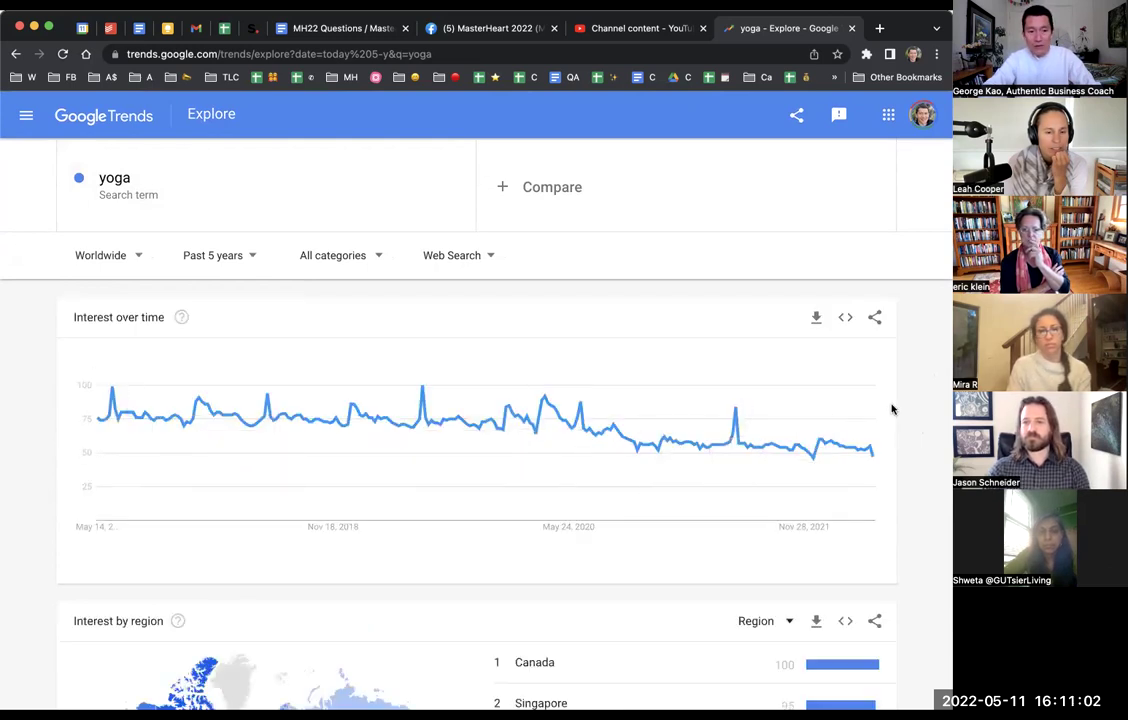
{"action": "scroll", "coordinate": [912, 357], "scroll_direction": "down", "scroll_amount": 1}
{"action": "scroll", "coordinate": [600, 300], "scroll_direction": "up", "scroll_amount": 1}
{"action": "left_click", "coordinate": [320, 262]}
{"action": "scroll", "coordinate": [341, 350], "scroll_direction": "down", "scroll_amount": 5}
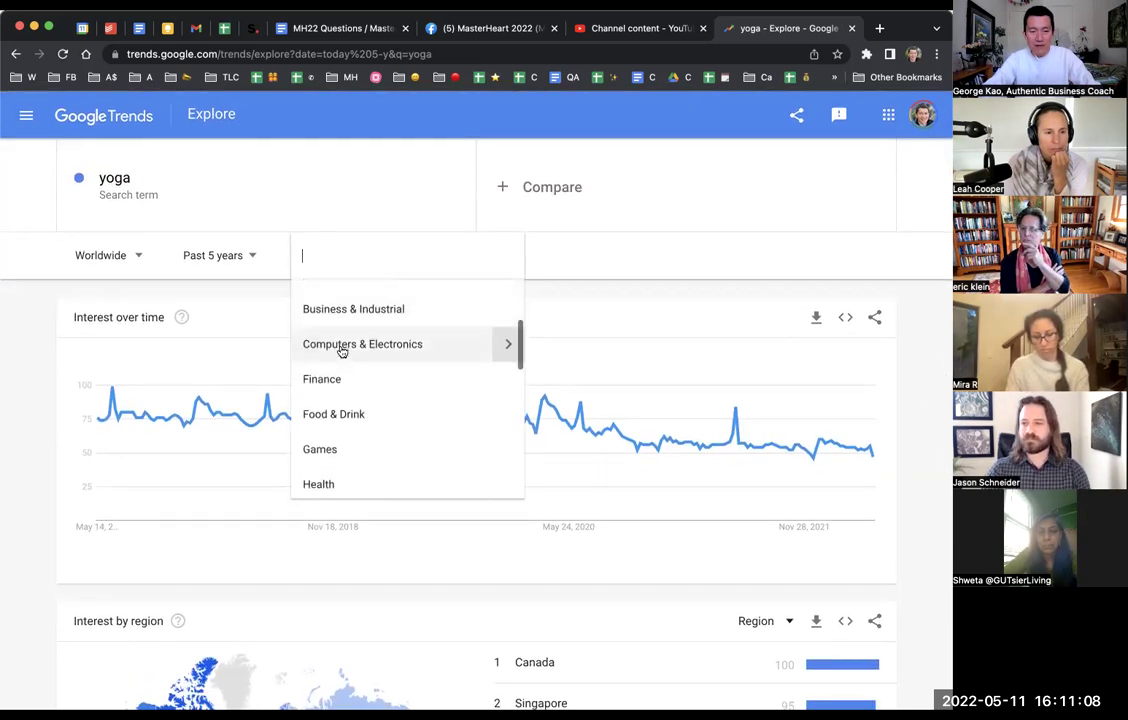
{"action": "scroll", "coordinate": [341, 350], "scroll_direction": "up", "scroll_amount": 5}
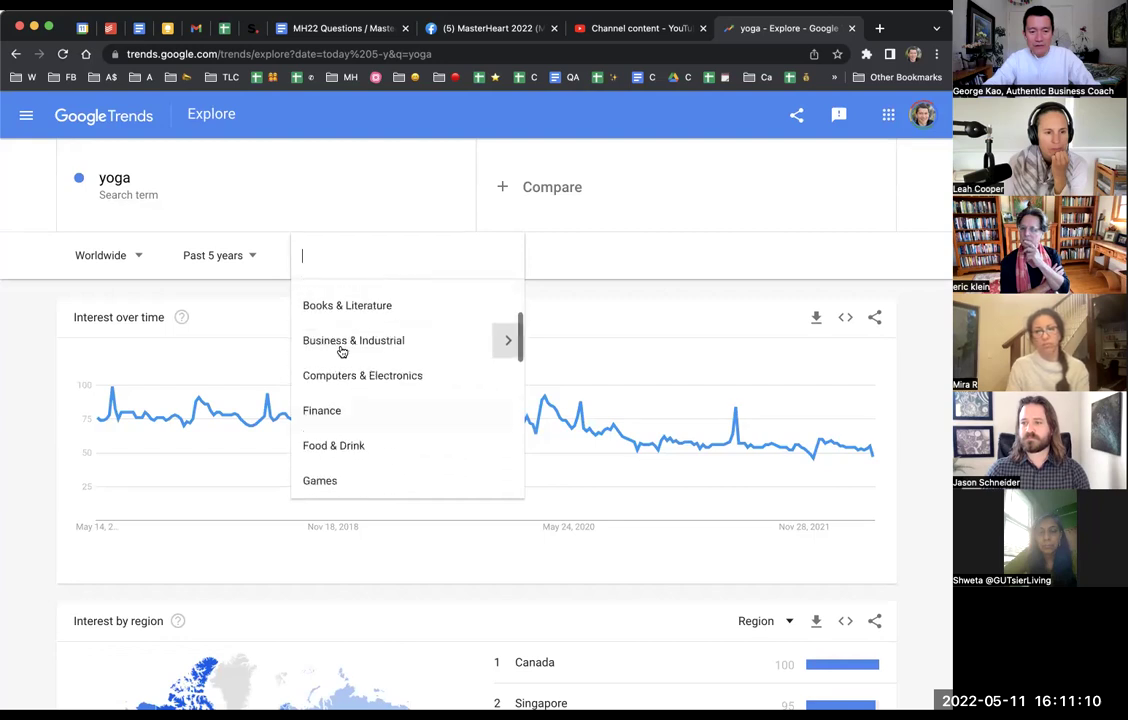
{"action": "left_click", "coordinate": [918, 403]}
Switch the yoga trend's search type to YouTube Search and view its interest over time.
{"action": "left_click", "coordinate": [452, 252]}
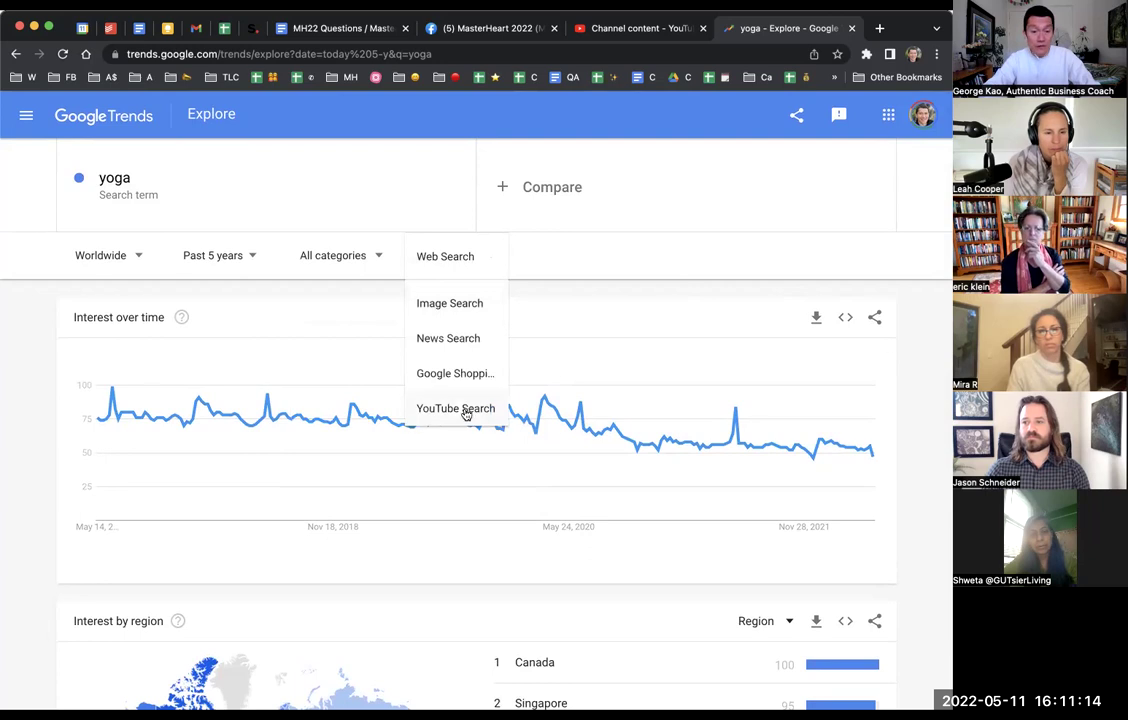
{"action": "left_click", "coordinate": [461, 410]}
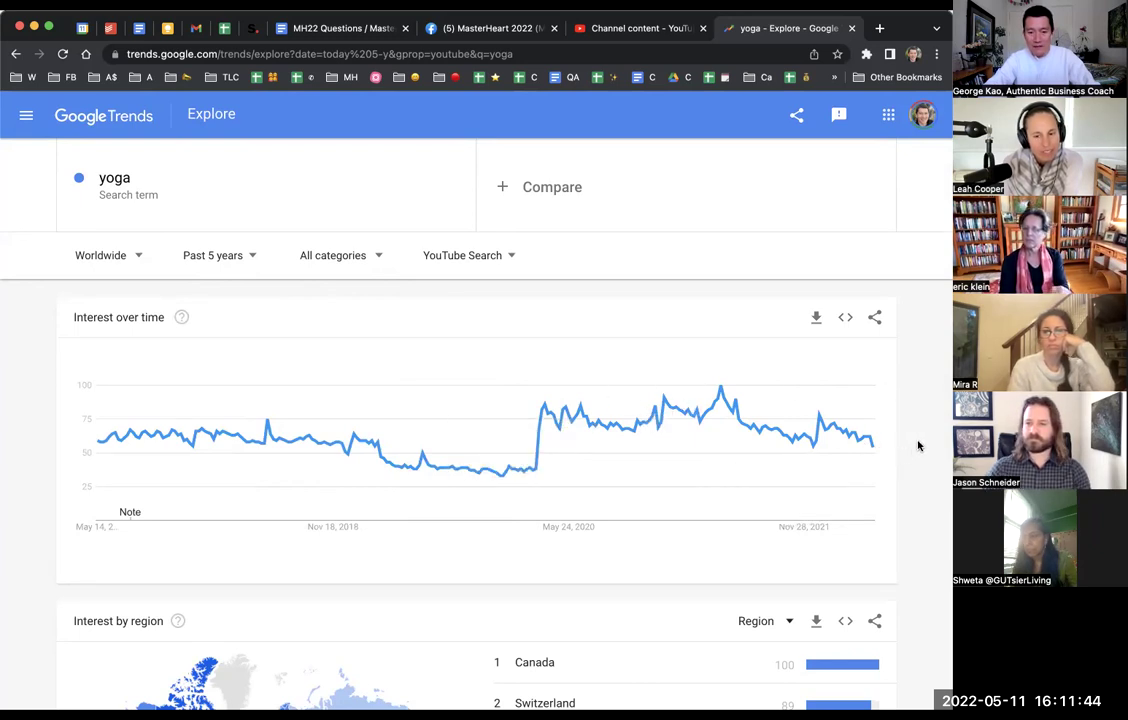
{"action": "scroll", "coordinate": [918, 446], "scroll_direction": "down", "scroll_amount": 1}
{"action": "scroll", "coordinate": [918, 443], "scroll_direction": "up", "scroll_amount": 1}
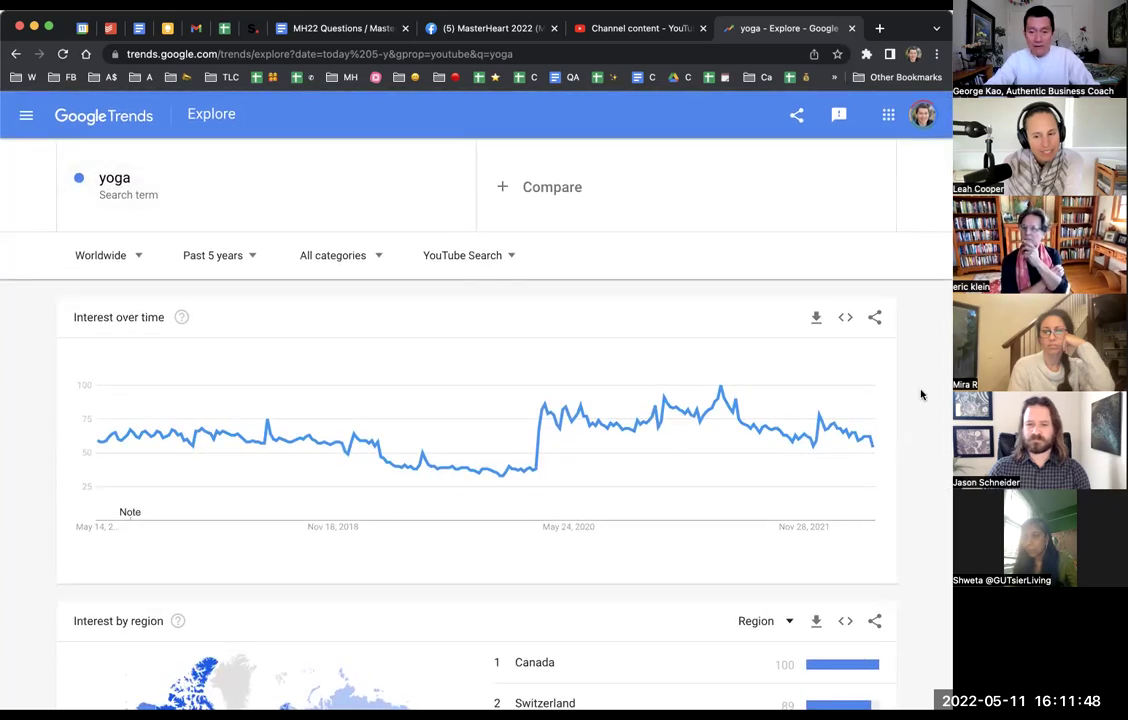
{"action": "scroll", "coordinate": [921, 394], "scroll_direction": "down", "scroll_amount": 2}
{"action": "scroll", "coordinate": [921, 392], "scroll_direction": "up", "scroll_amount": 2}
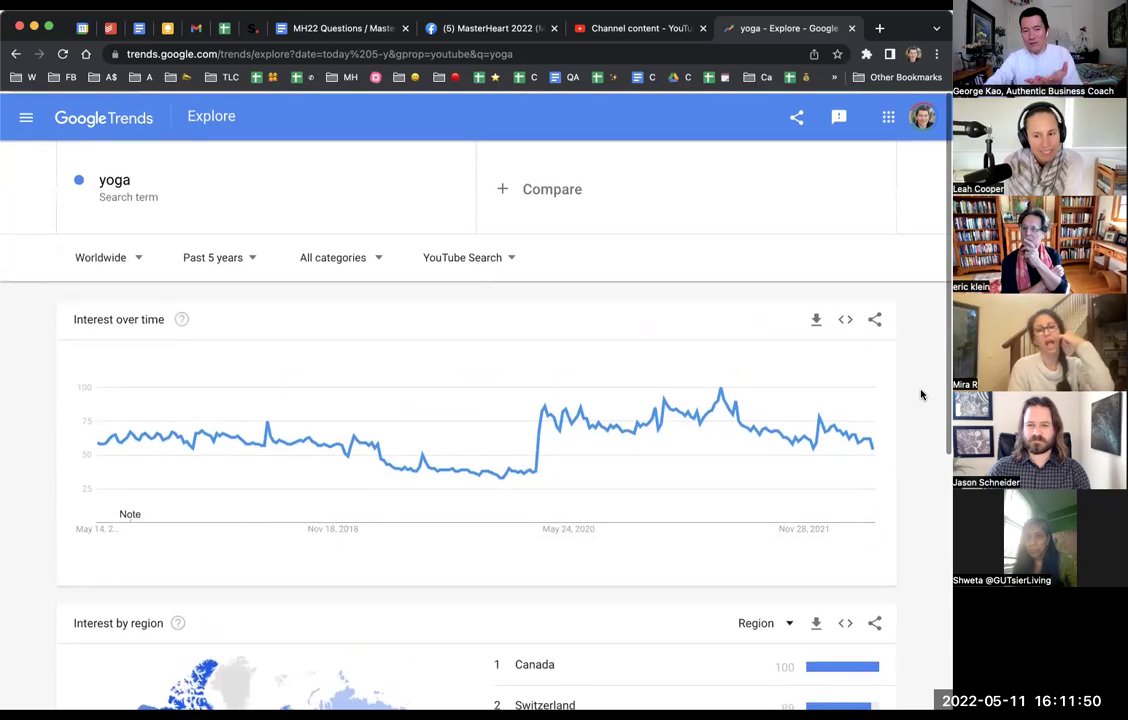
Review the first two pages of regions ranked by YouTube interest in yoga, and the rising related topics and queries.
{"action": "scroll", "coordinate": [921, 394], "scroll_direction": "down", "scroll_amount": 3}
{"action": "scroll", "coordinate": [921, 394], "scroll_direction": "down", "scroll_amount": 2}
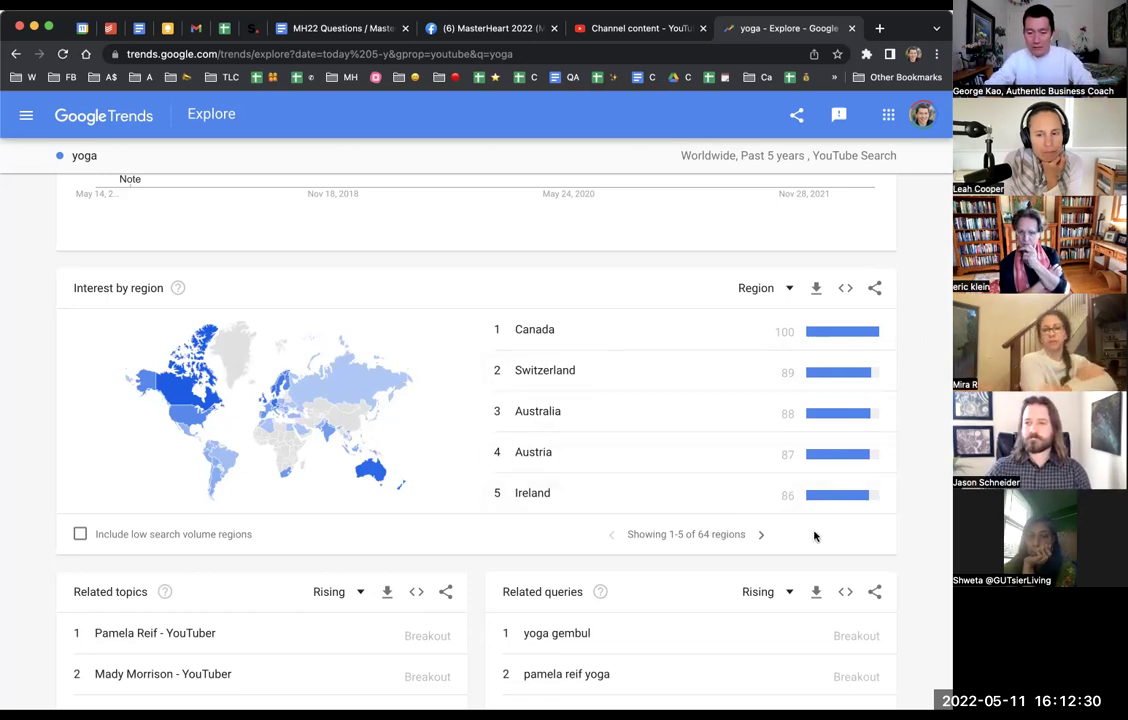
{"action": "left_click", "coordinate": [762, 536]}
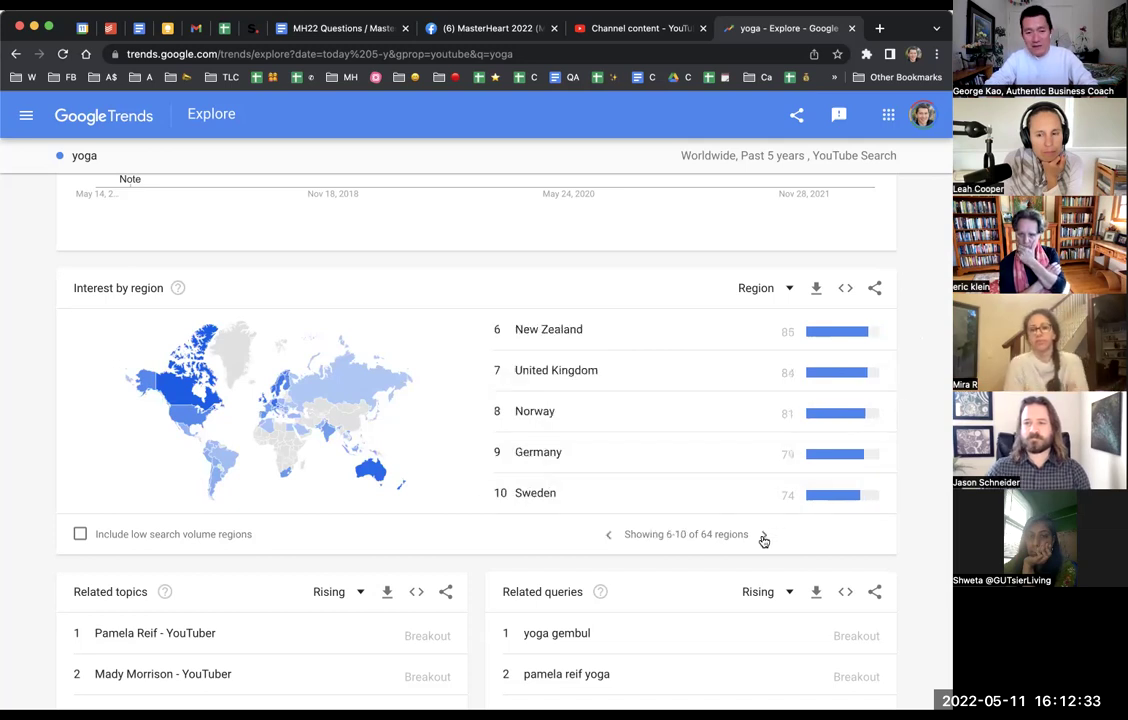
{"action": "left_click", "coordinate": [610, 537]}
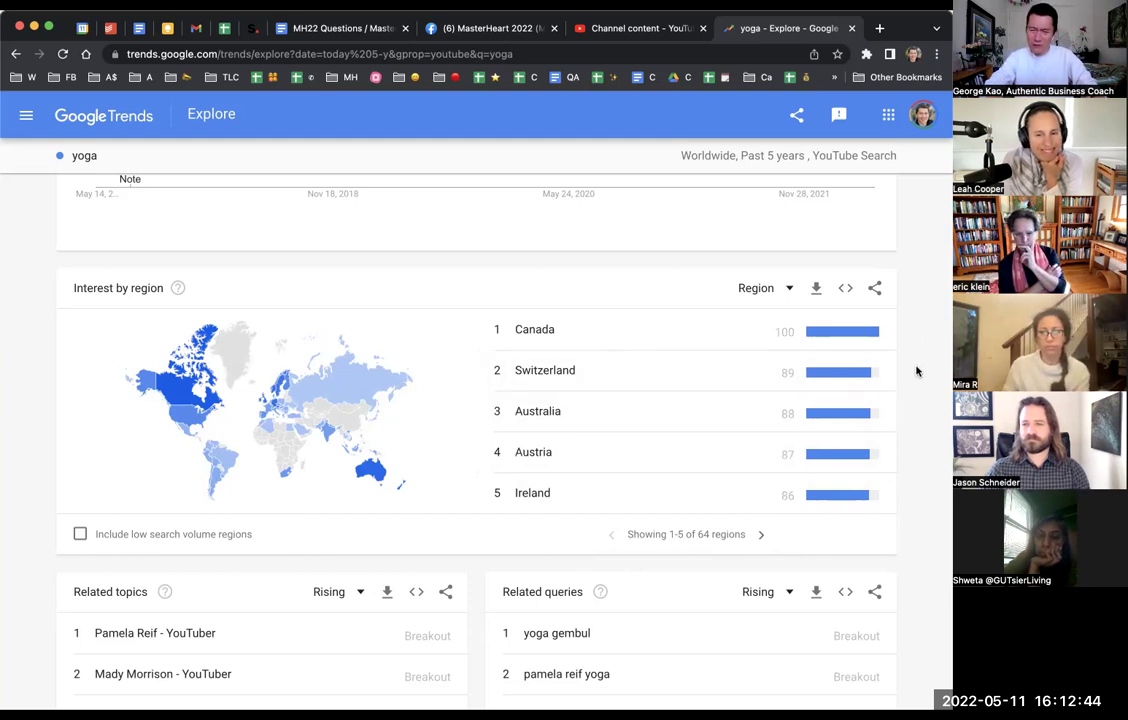
{"action": "scroll", "coordinate": [916, 371], "scroll_direction": "down", "scroll_amount": 2}
{"action": "scroll", "coordinate": [916, 371], "scroll_direction": "down", "scroll_amount": 1}
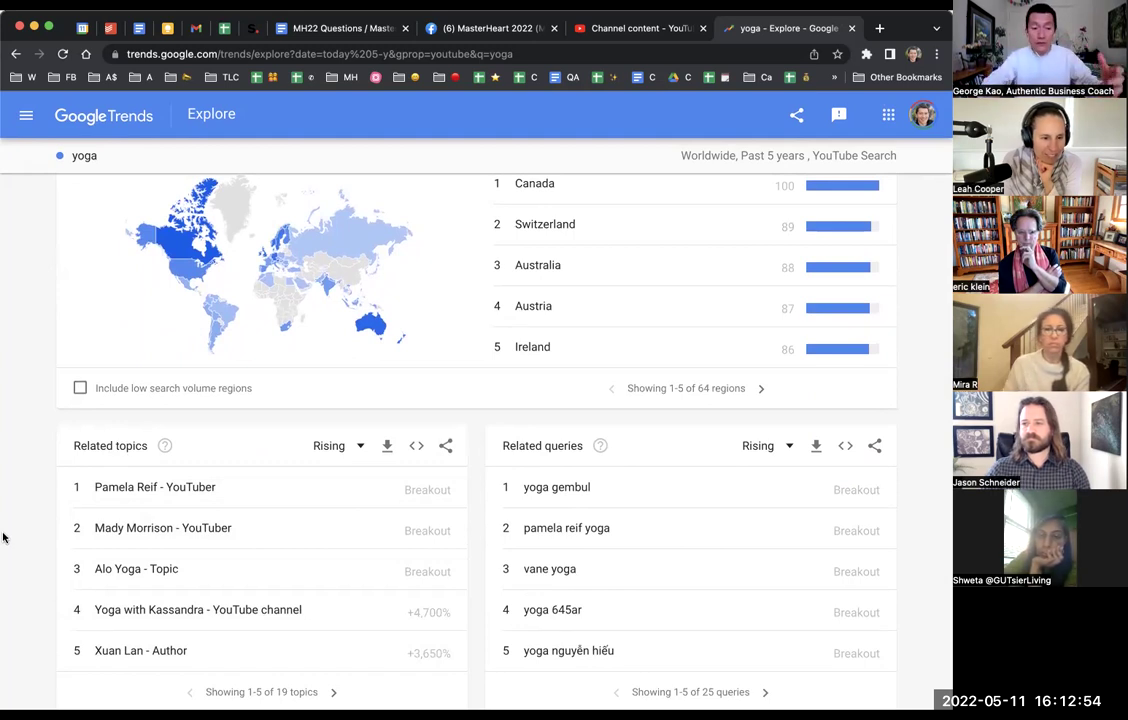
{"action": "scroll", "coordinate": [3, 538], "scroll_direction": "up", "scroll_amount": 5}
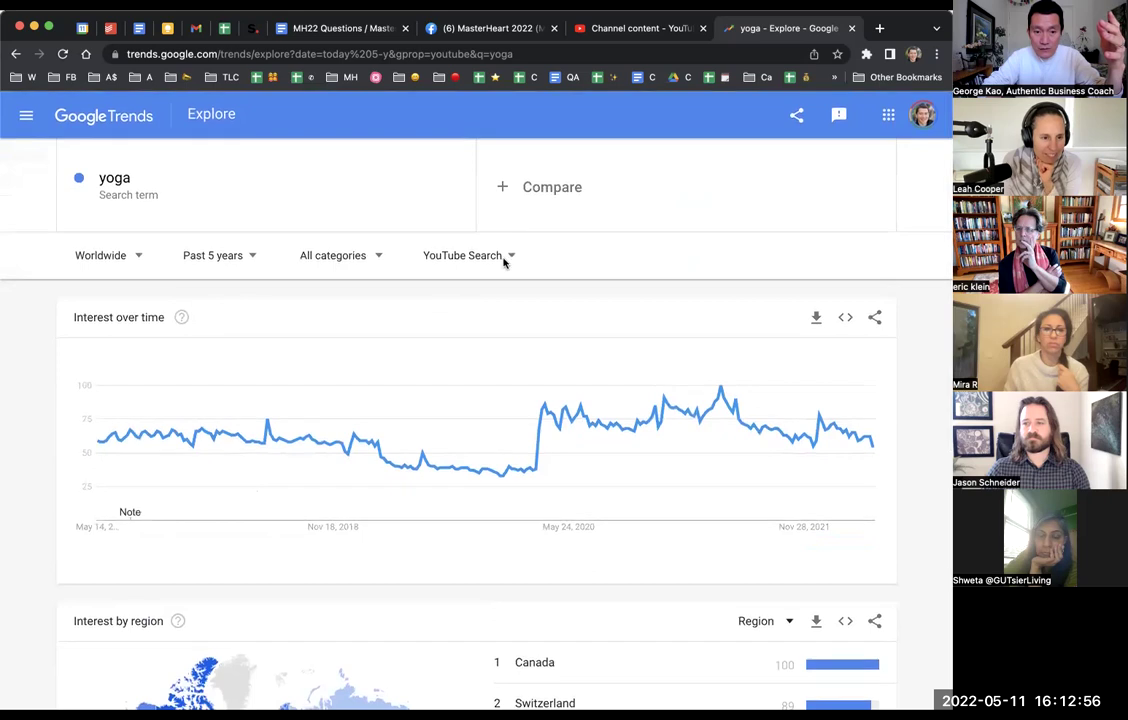
{"action": "left_click", "coordinate": [485, 257]}
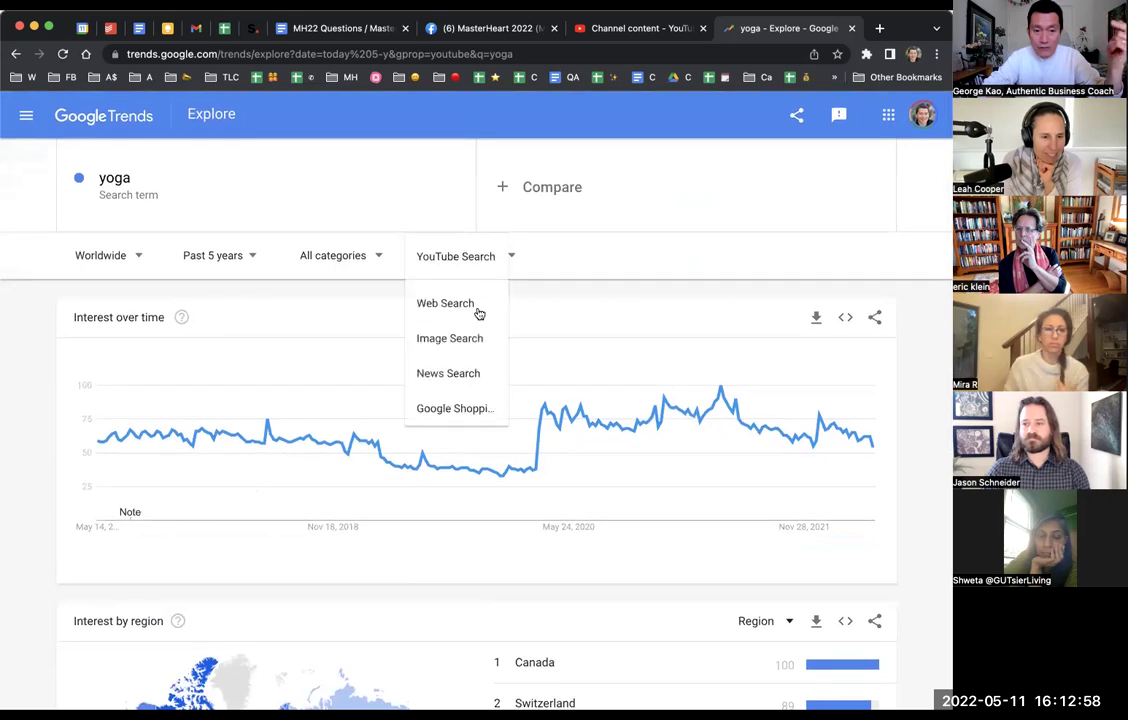
{"action": "left_click", "coordinate": [20, 415]}
Page through the rising related topics for yoga on YouTube, from the first page to topics 11-15.
{"action": "scroll", "coordinate": [20, 412], "scroll_direction": "down", "scroll_amount": 5}
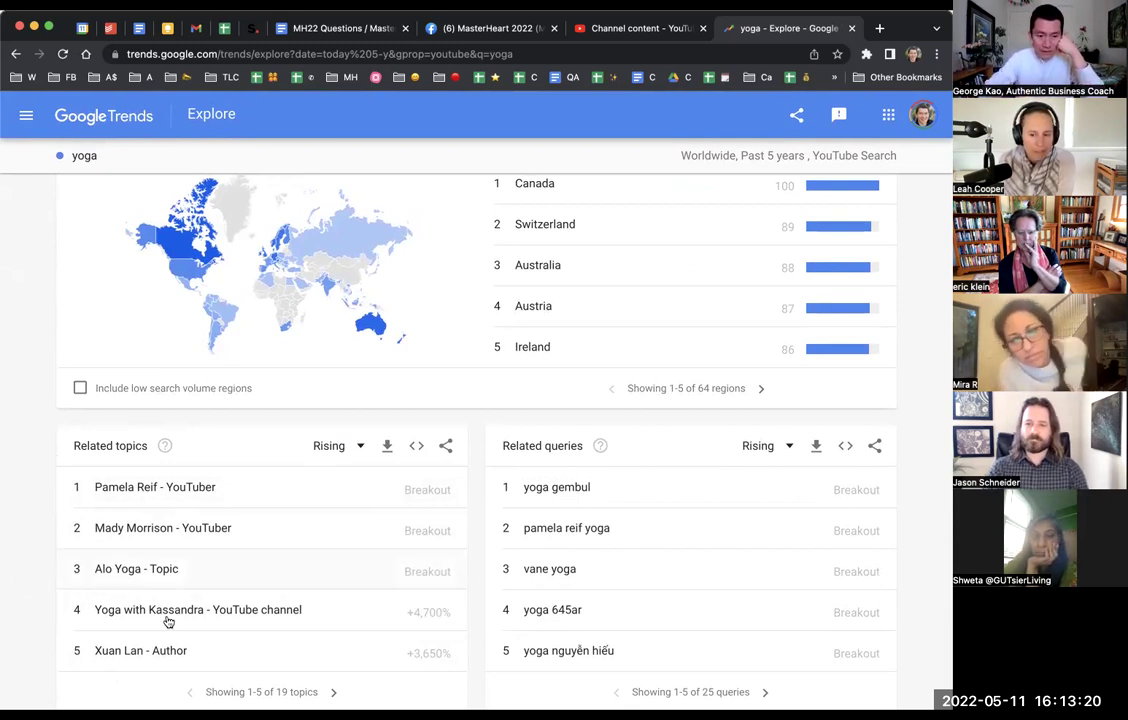
{"action": "left_click", "coordinate": [332, 693]}
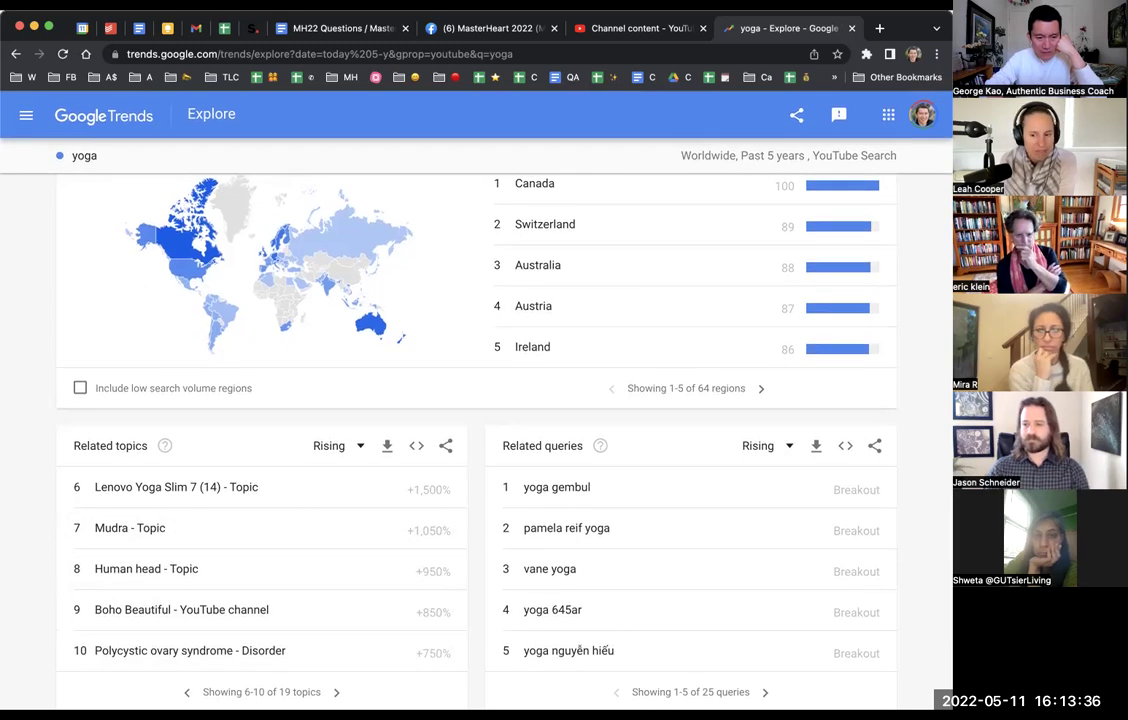
{"action": "left_click", "coordinate": [336, 692]}
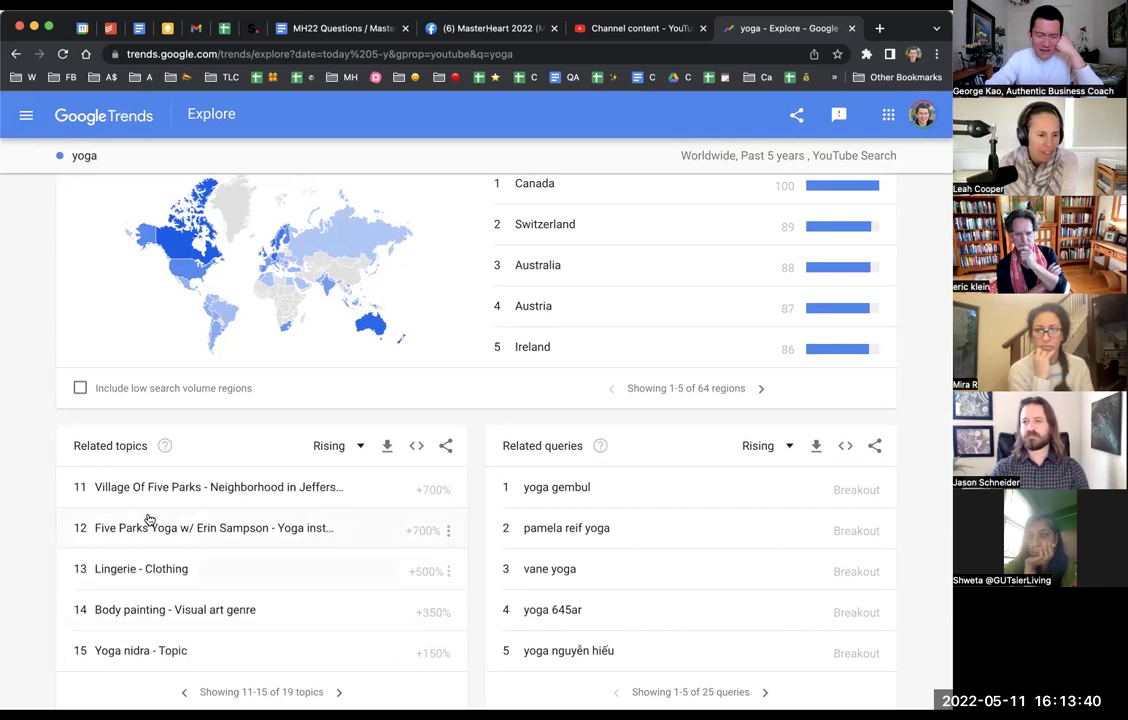
Change the explored subject from the search term yoga to the Yoga entry classified as Topic.
{"action": "scroll", "coordinate": [38, 537], "scroll_direction": "up", "scroll_amount": 10}
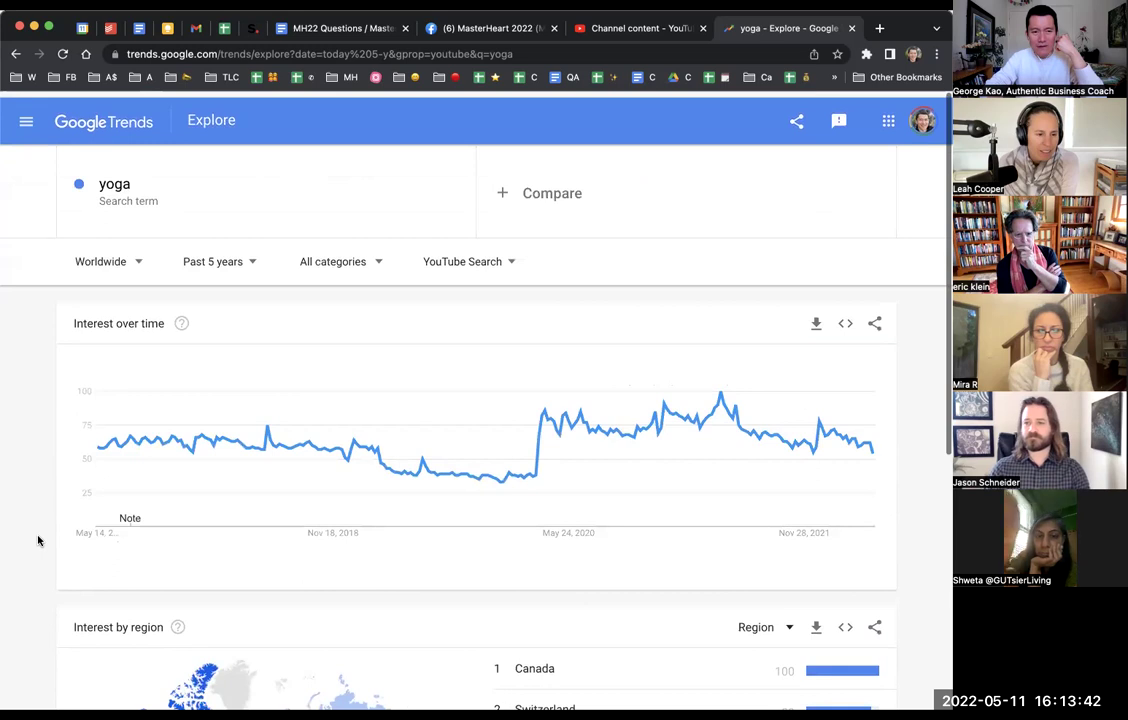
{"action": "left_click", "coordinate": [156, 186]}
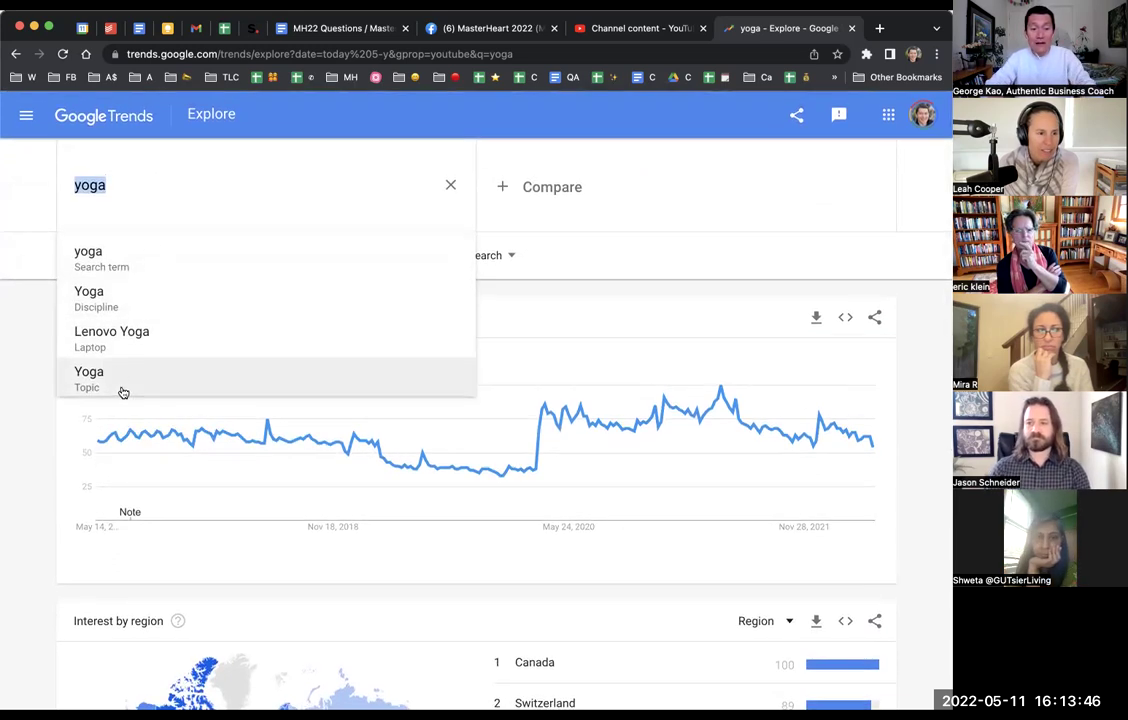
{"action": "left_click", "coordinate": [108, 376]}
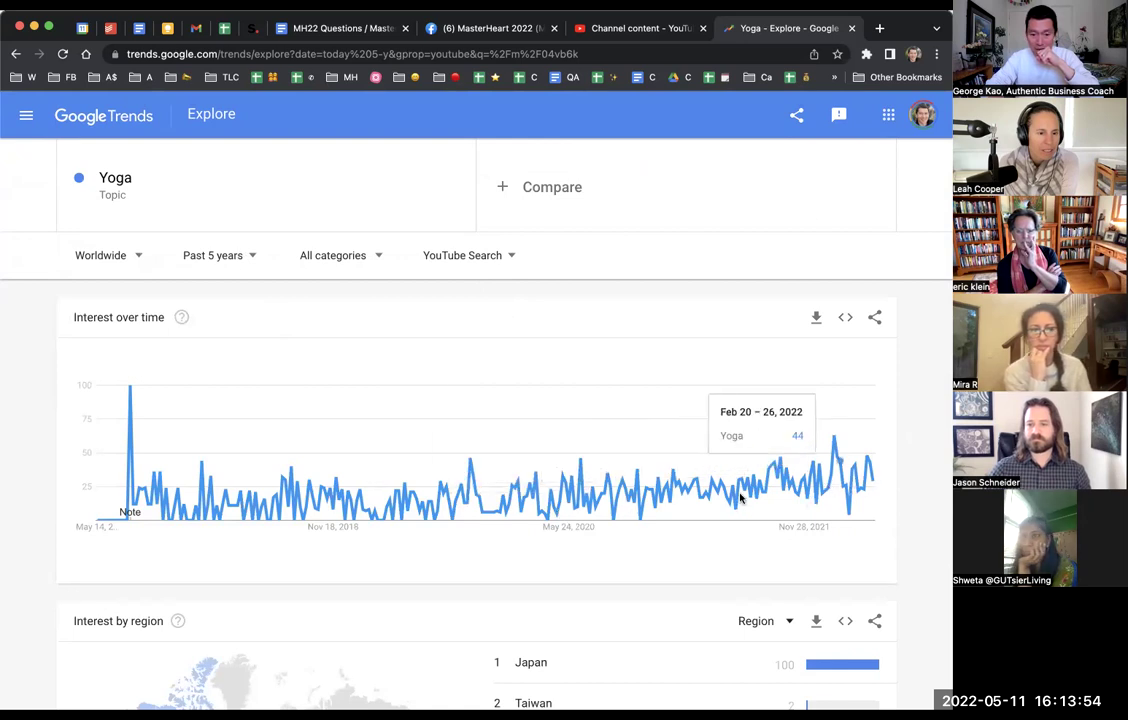
Set the time range to 2008 - present and review the Yoga topic's interest by region and rising related topics and queries.
{"action": "left_click", "coordinate": [230, 256]}
{"action": "left_click", "coordinate": [209, 542]}
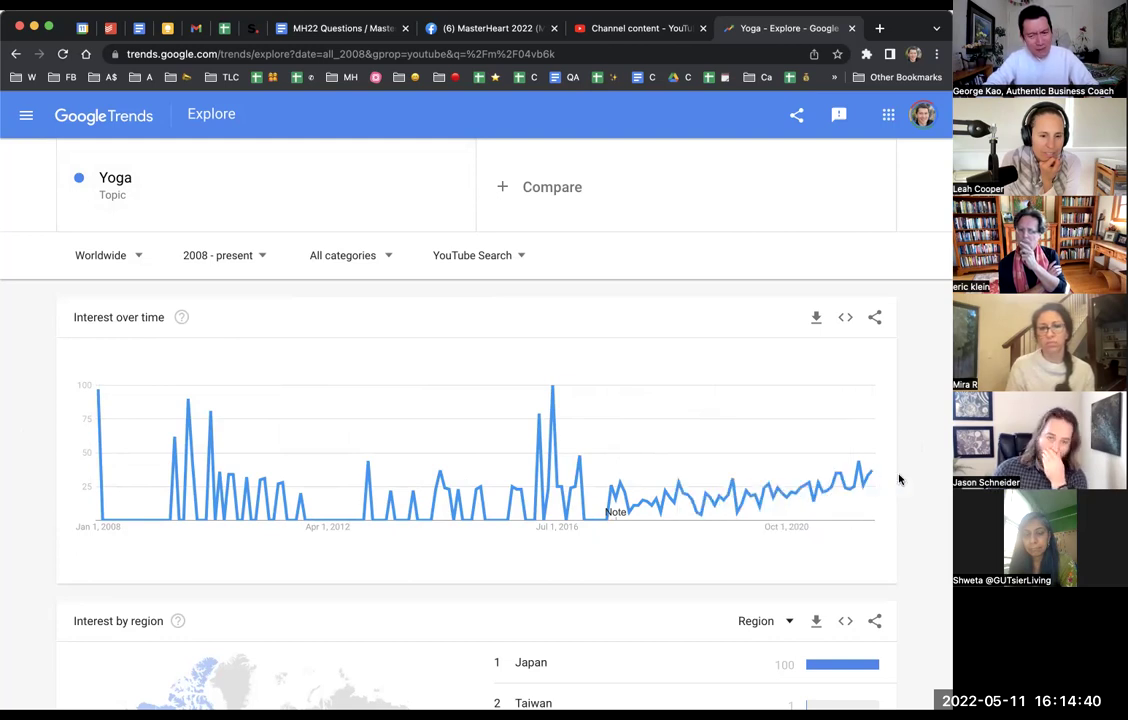
{"action": "scroll", "coordinate": [918, 480], "scroll_direction": "down", "scroll_amount": 5}
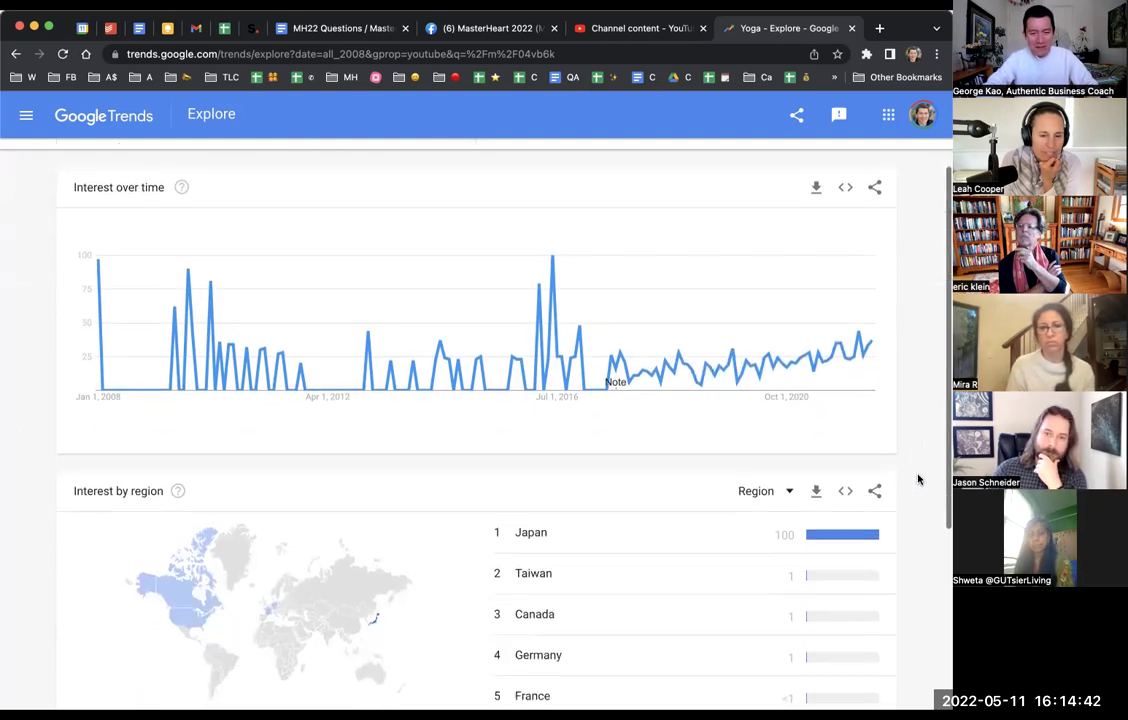
{"action": "scroll", "coordinate": [918, 480], "scroll_direction": "down", "scroll_amount": 2}
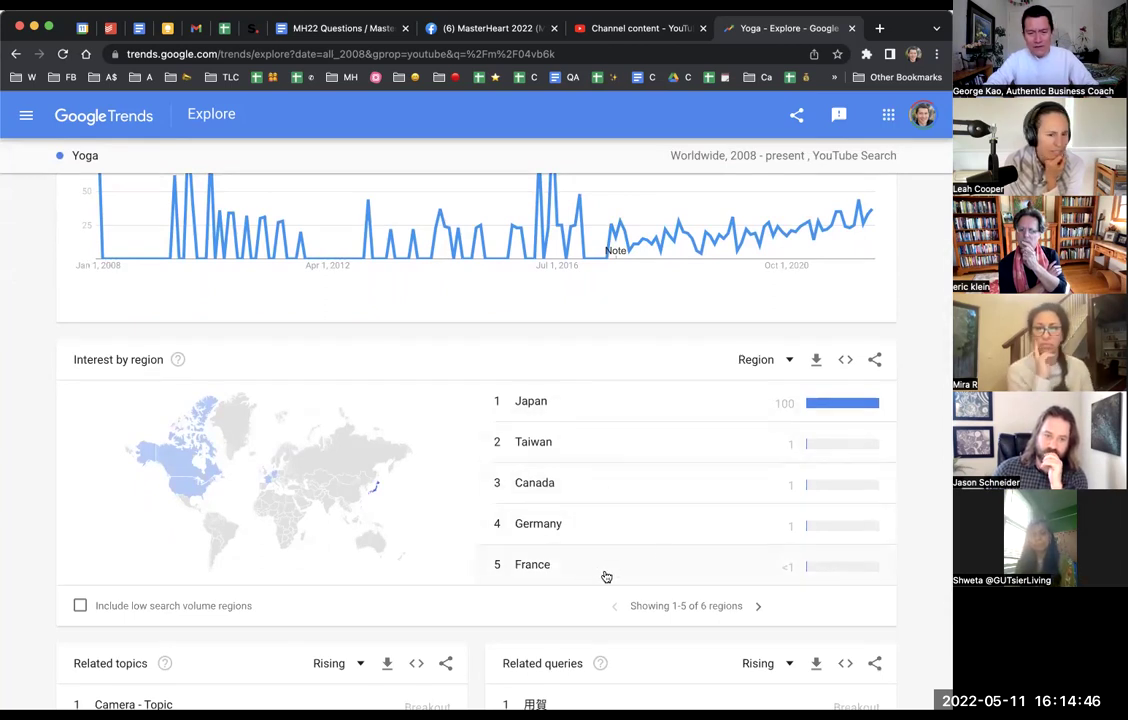
{"action": "scroll", "coordinate": [931, 393], "scroll_direction": "down", "scroll_amount": 1}
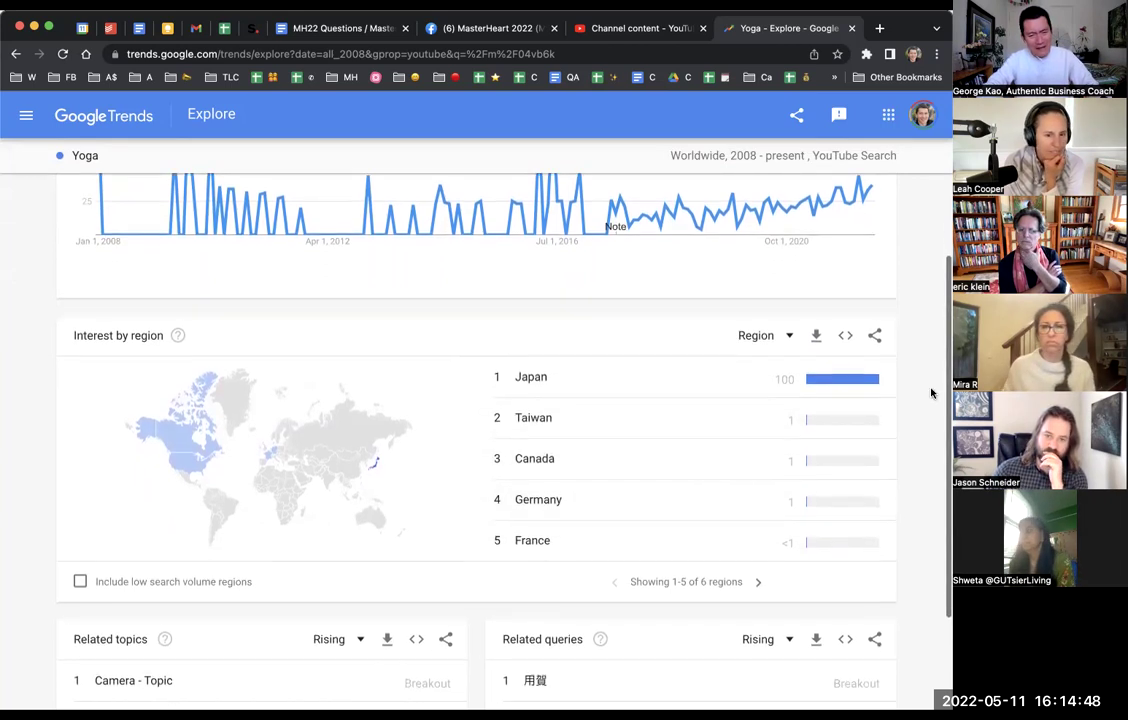
{"action": "scroll", "coordinate": [931, 393], "scroll_direction": "down", "scroll_amount": 2}
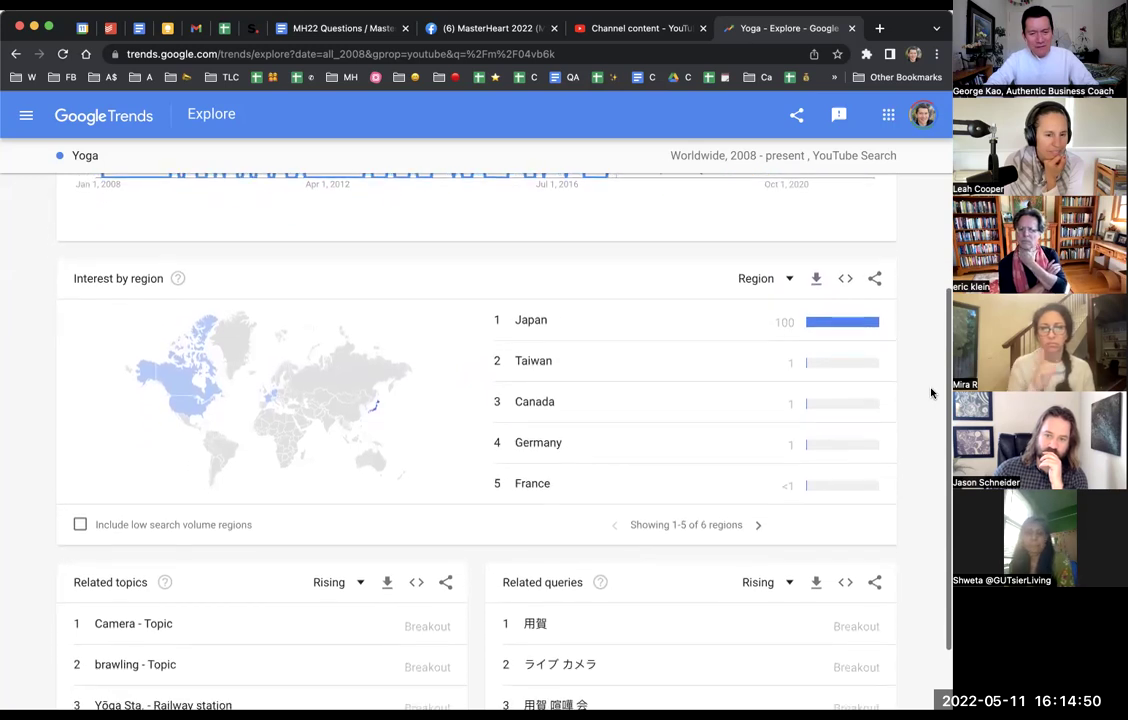
{"action": "scroll", "coordinate": [931, 393], "scroll_direction": "down", "scroll_amount": 2}
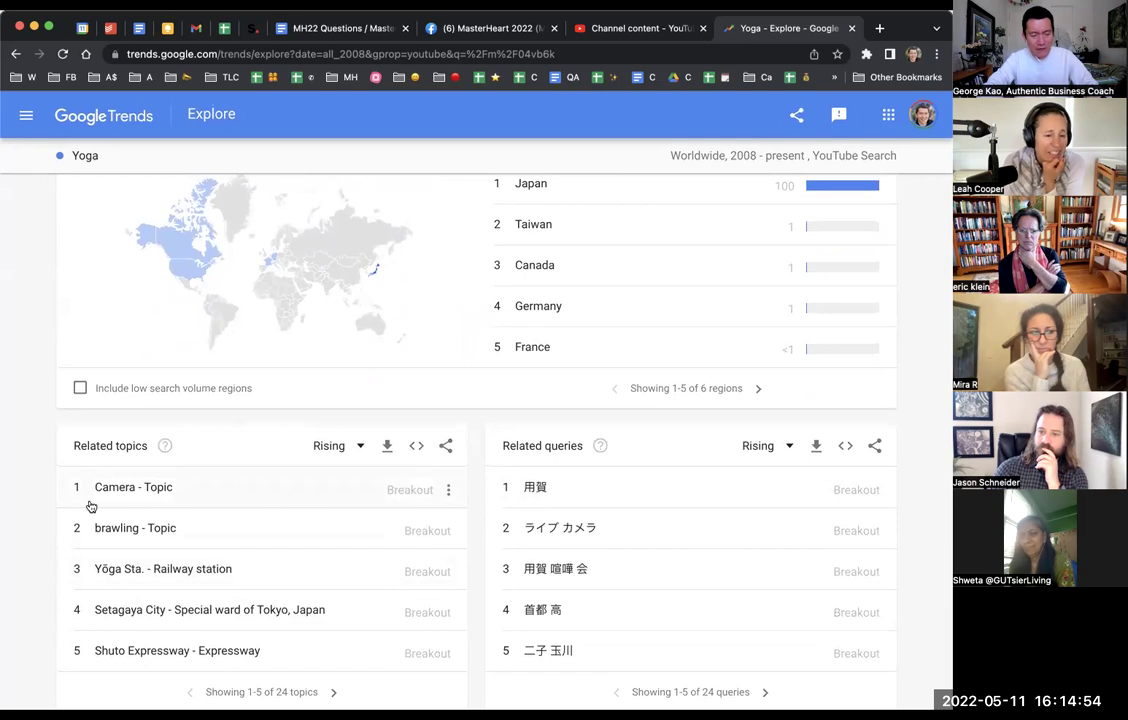
Switch the explored subject back to the plain search term yoga and view its interest over time.
{"action": "scroll", "coordinate": [44, 529], "scroll_direction": "up", "scroll_amount": 10}
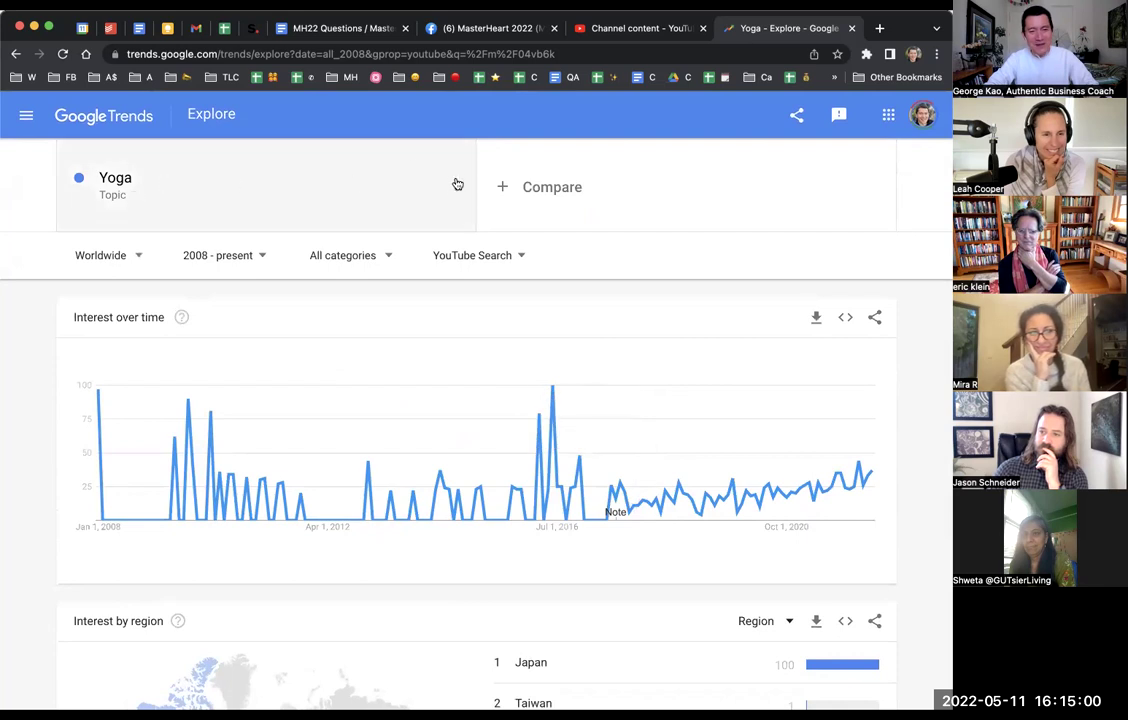
{"action": "left_click", "coordinate": [357, 170]}
{"action": "left_click", "coordinate": [157, 260]}
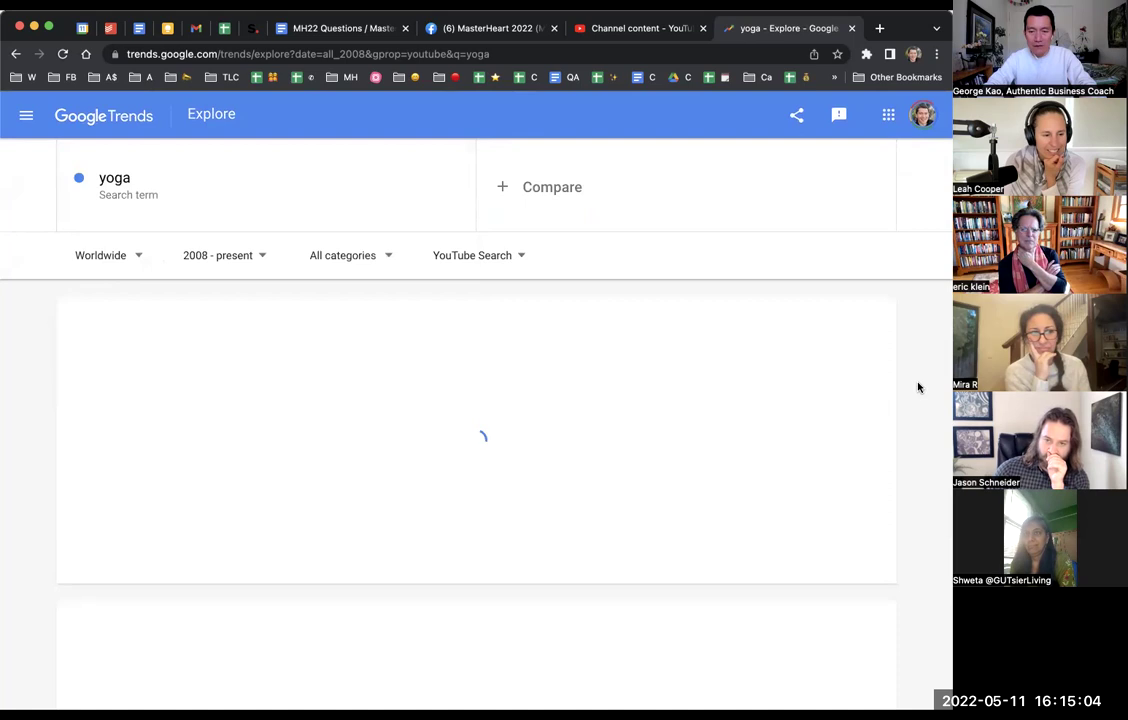
{"action": "scroll", "coordinate": [918, 387], "scroll_direction": "down", "scroll_amount": 3}
{"action": "scroll", "coordinate": [918, 387], "scroll_direction": "up", "scroll_amount": 3}
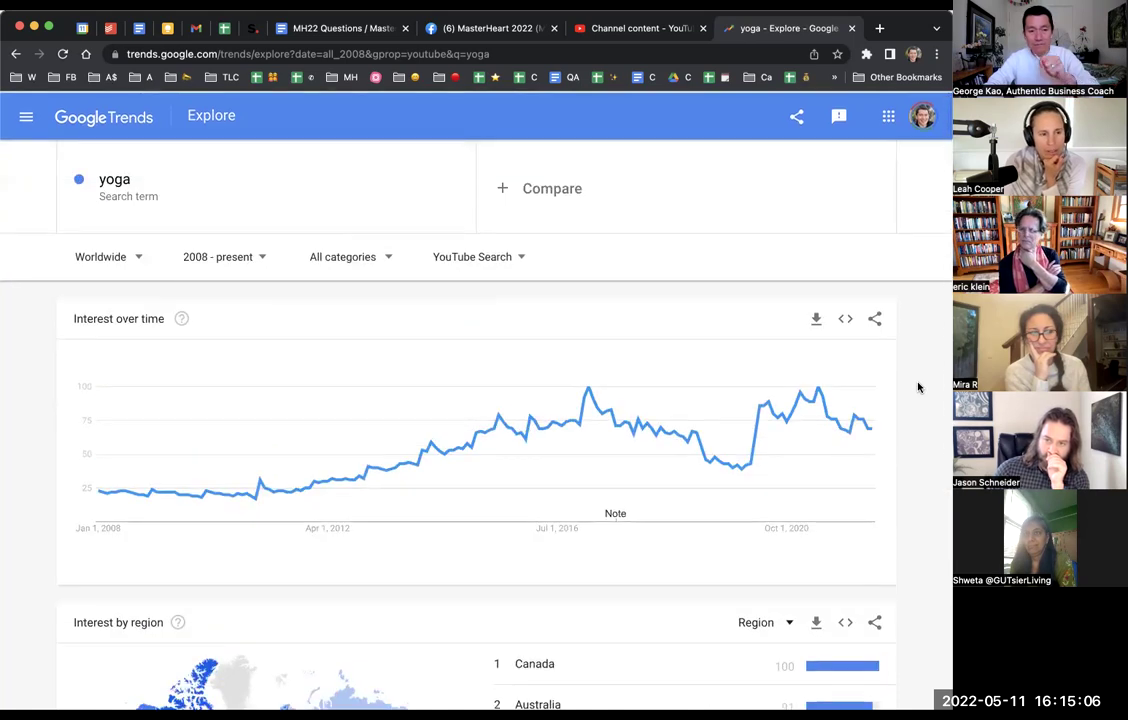
Change the explored subject to Yoga as a Discipline and view its interest over time, regions and related topics.
{"action": "left_click", "coordinate": [166, 193]}
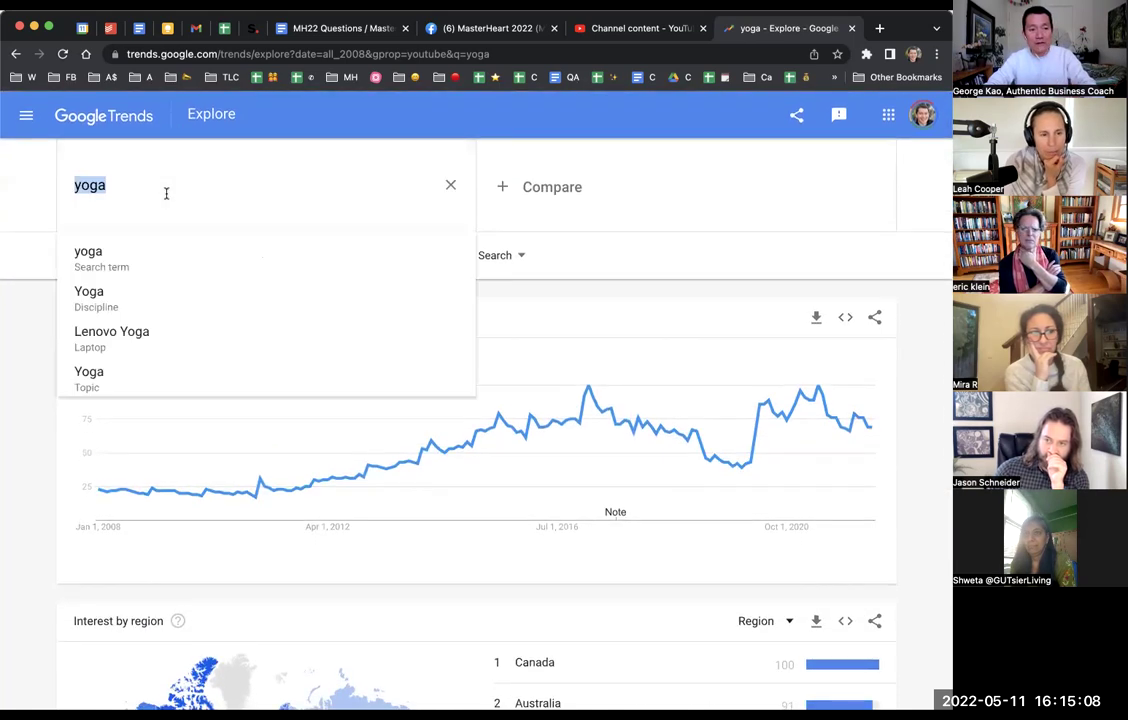
{"action": "left_click", "coordinate": [156, 300]}
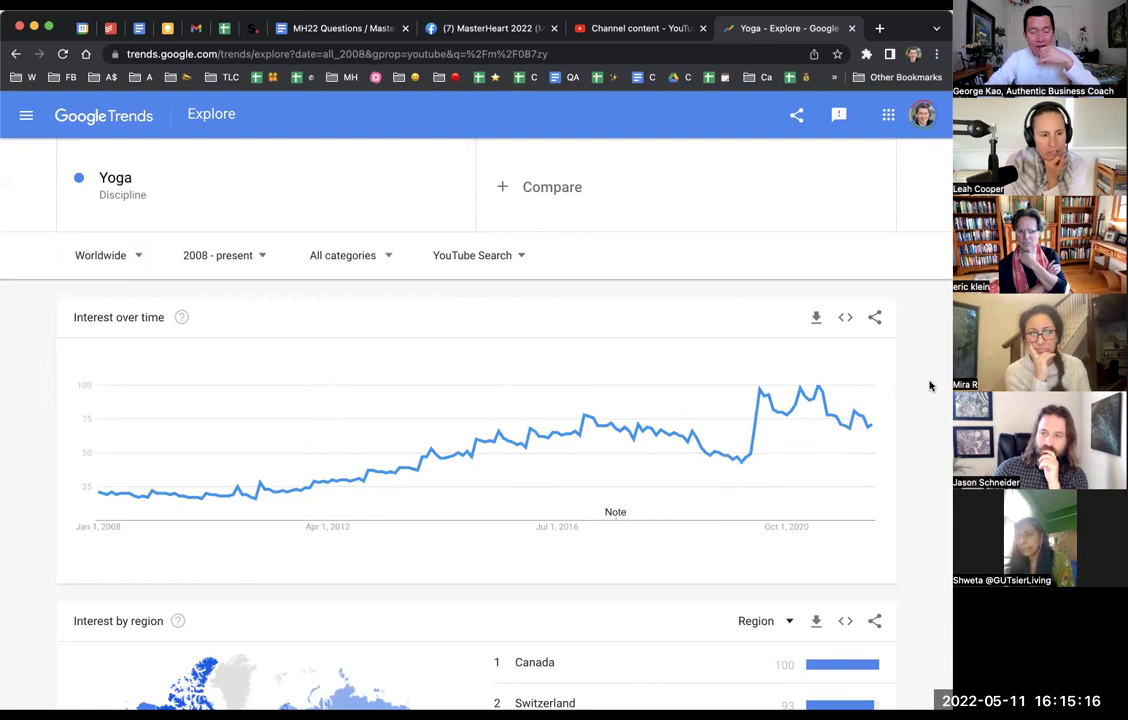
{"action": "scroll", "coordinate": [929, 386], "scroll_direction": "down", "scroll_amount": 5}
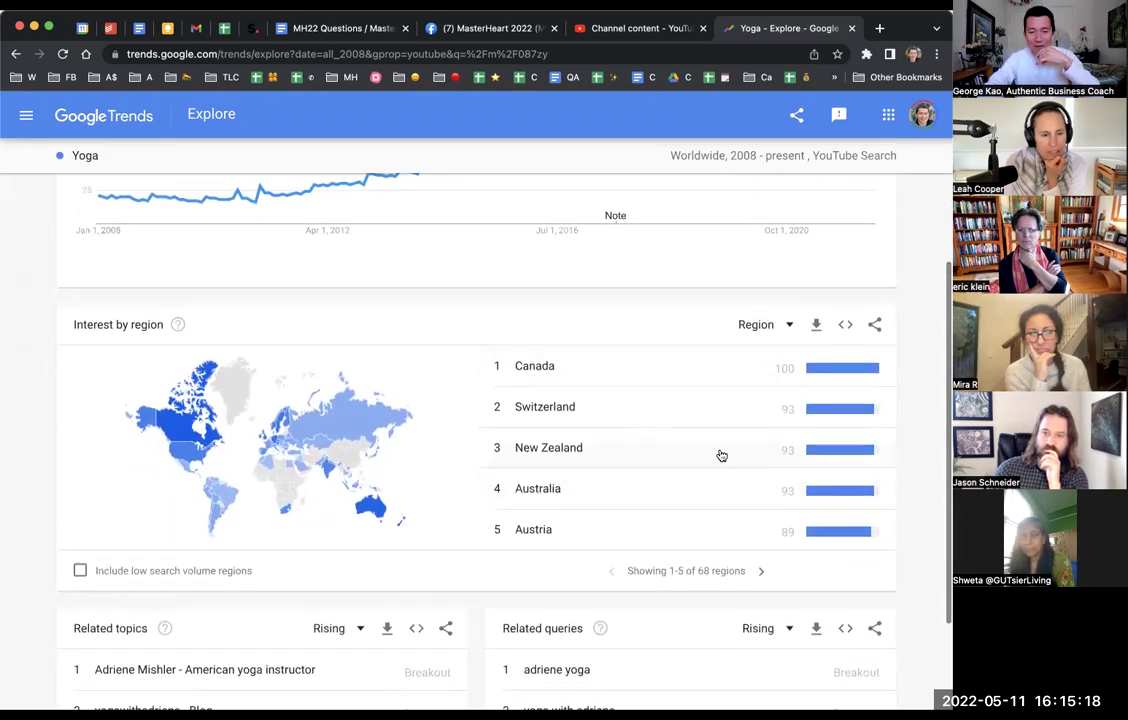
{"action": "scroll", "coordinate": [911, 403], "scroll_direction": "down", "scroll_amount": 3}
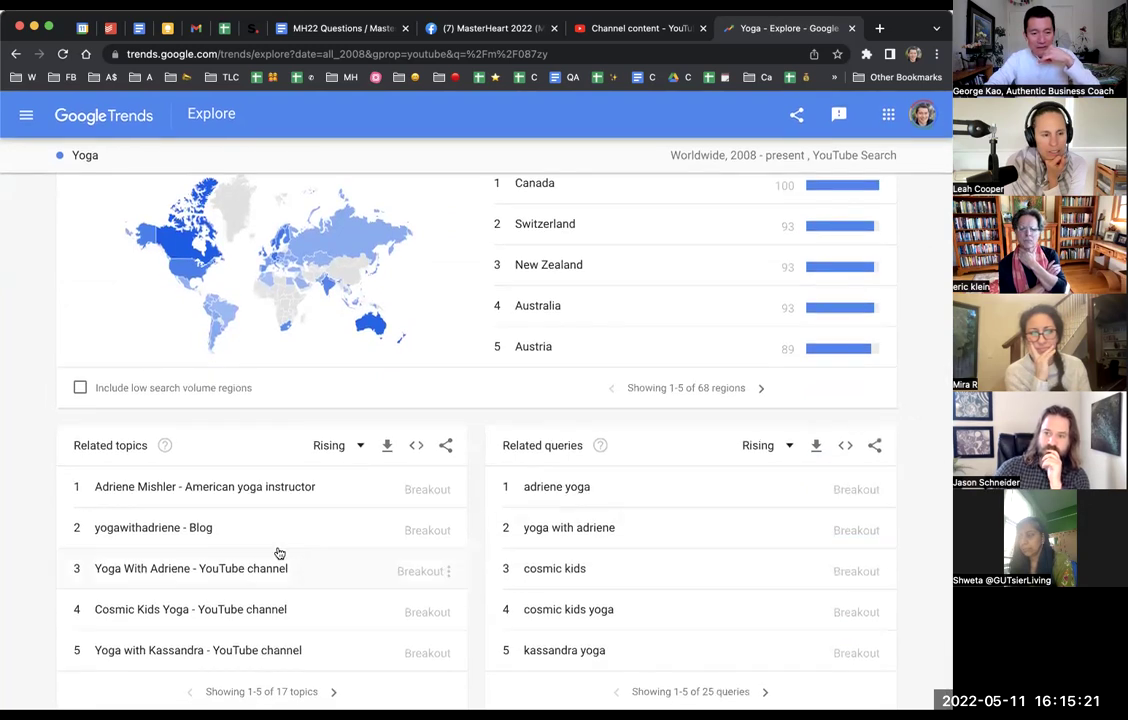
Page through the rising related topics for the Yoga discipline up to topics 11-15.
{"action": "left_click", "coordinate": [335, 692]}
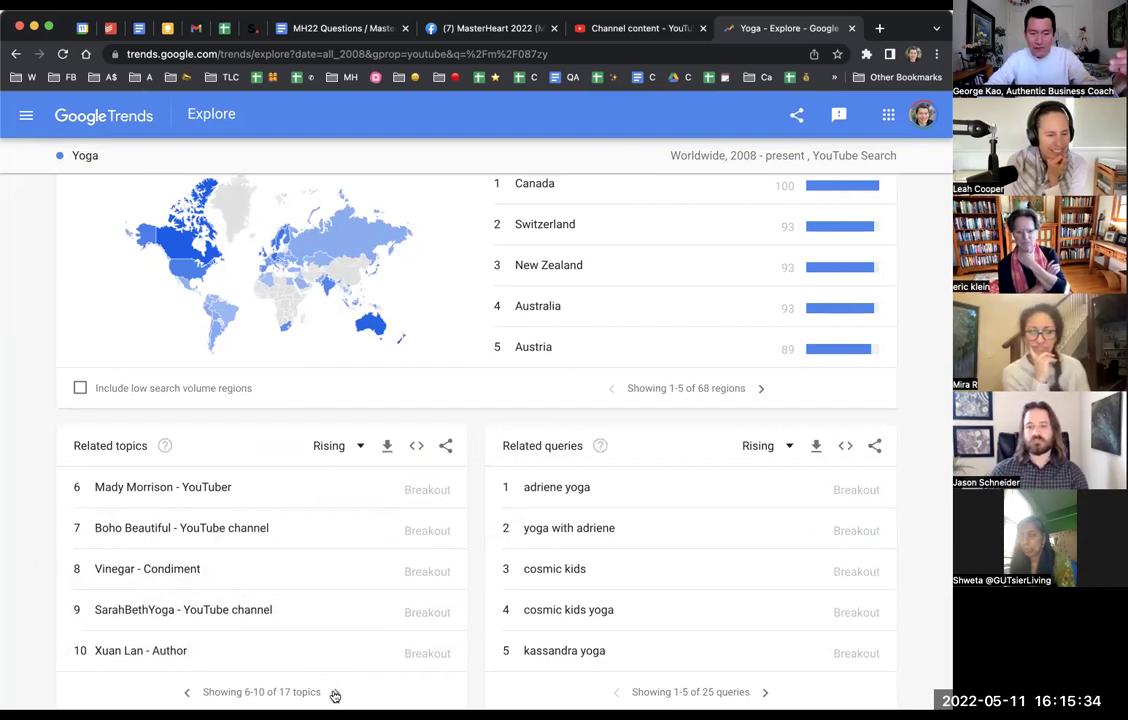
{"action": "left_click", "coordinate": [337, 693]}
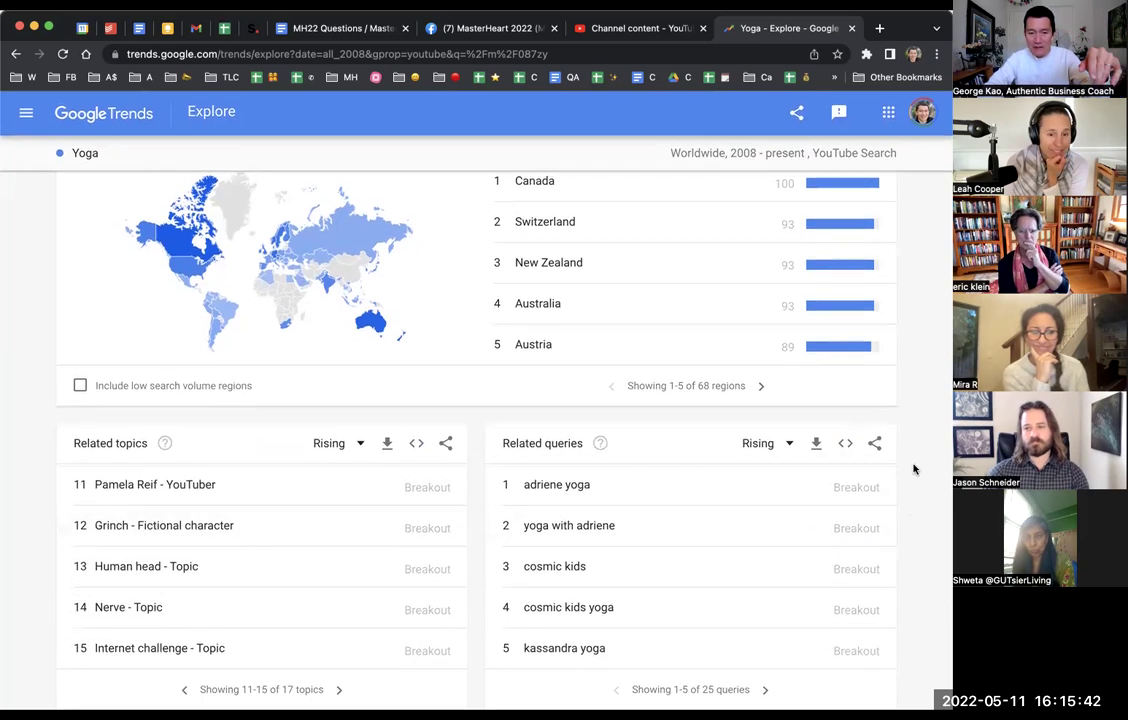
{"action": "scroll", "coordinate": [730, 487], "scroll_direction": "down", "scroll_amount": 1}
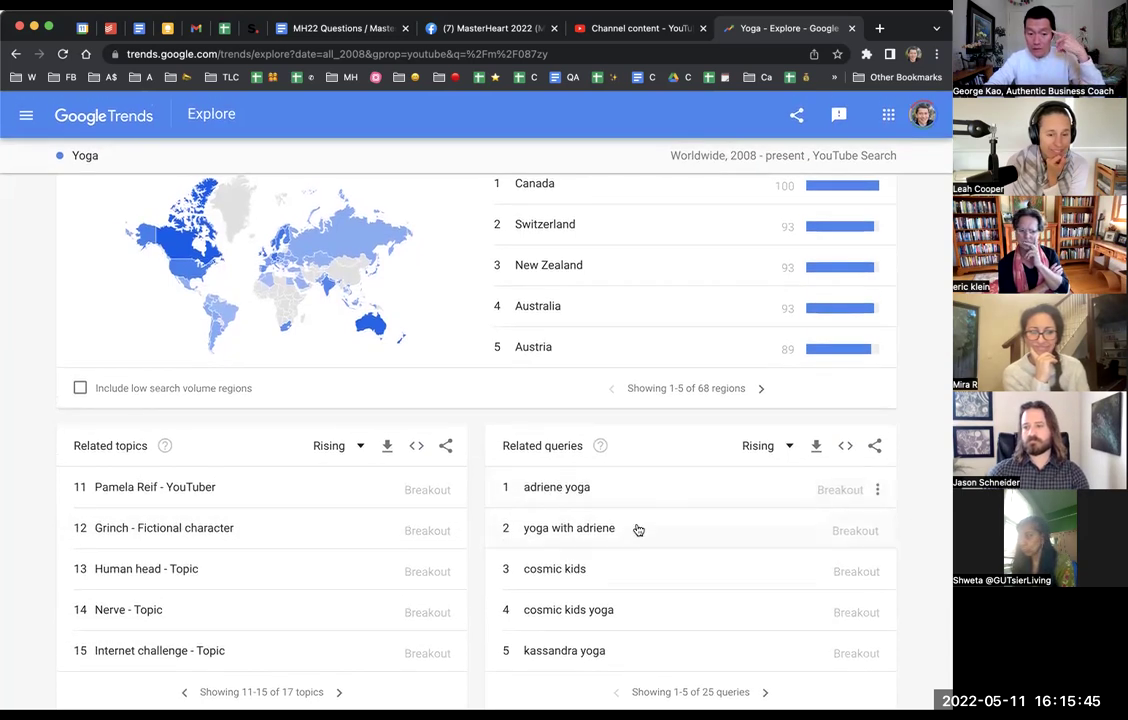
Page forward and back through the full list of rising related queries for the Yoga discipline.
{"action": "left_click", "coordinate": [768, 694]}
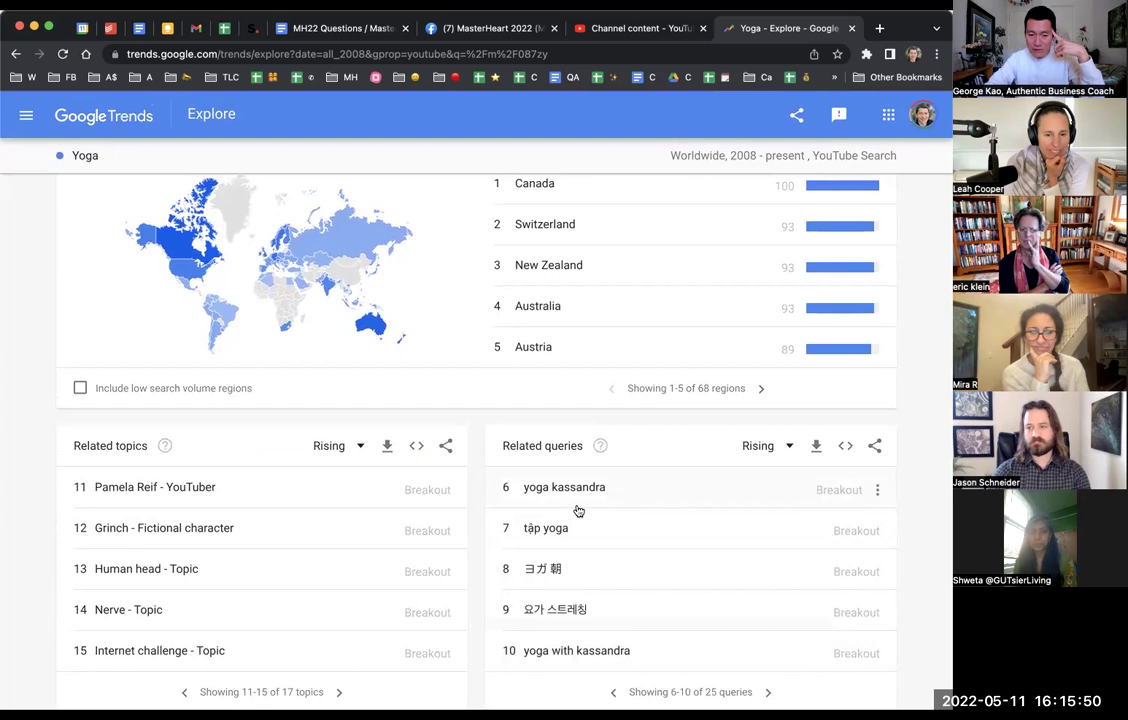
{"action": "left_click", "coordinate": [613, 692]}
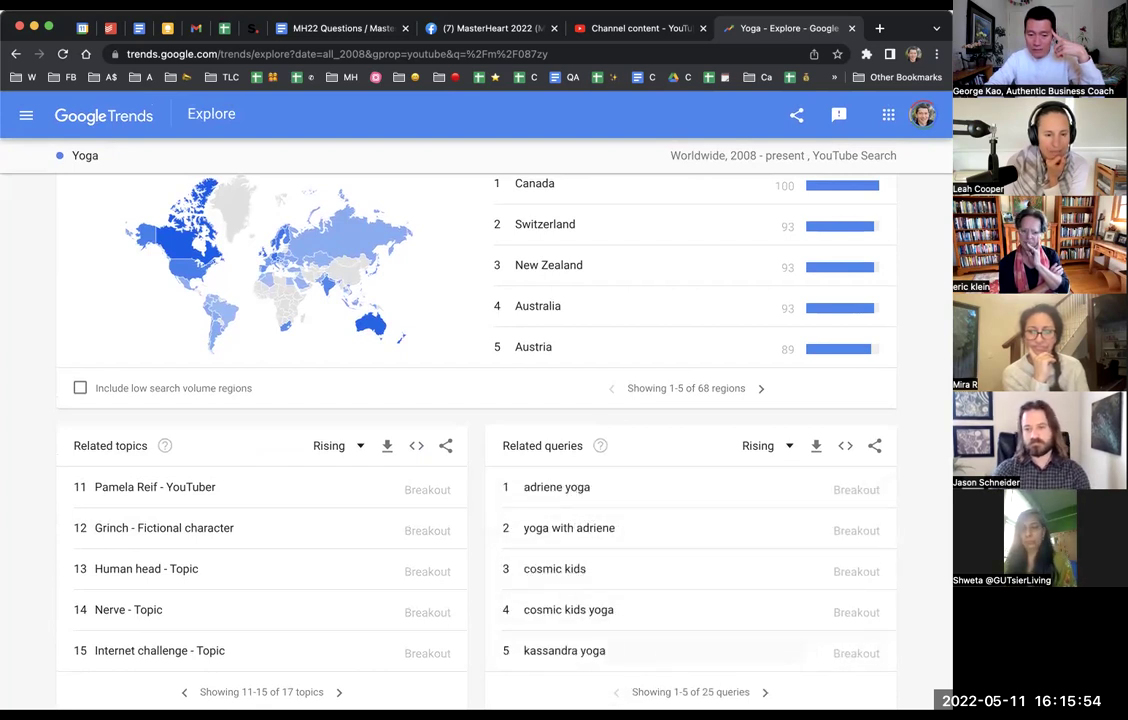
{"action": "left_click", "coordinate": [765, 692]}
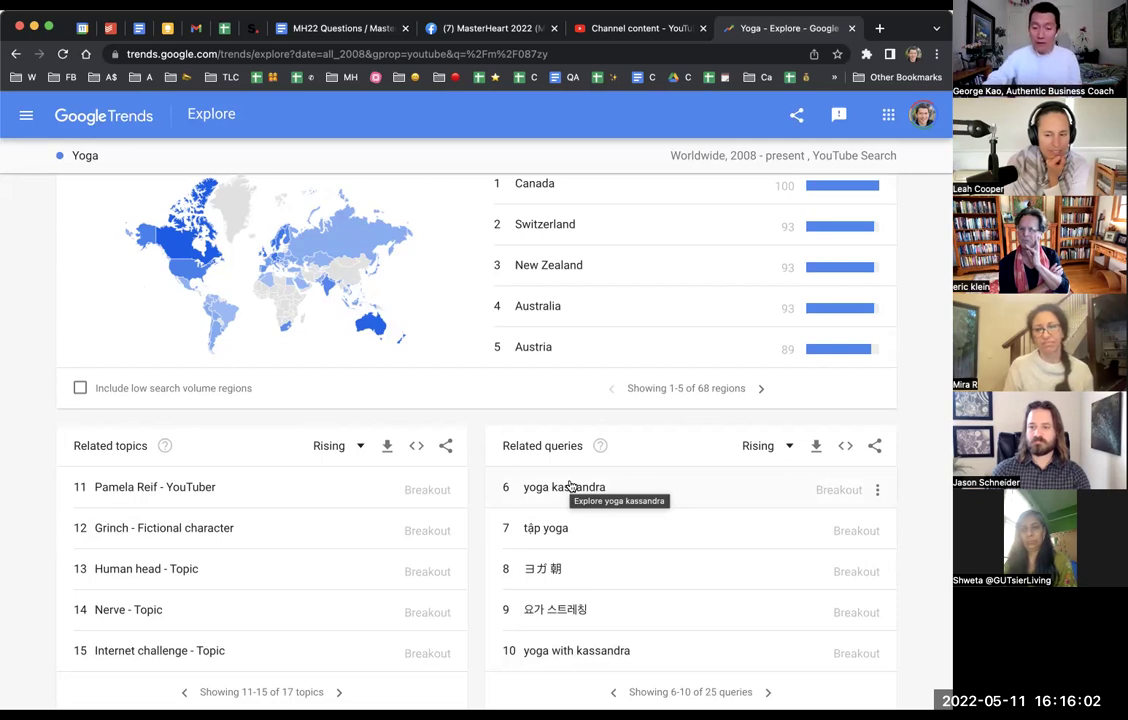
{"action": "left_click", "coordinate": [614, 692]}
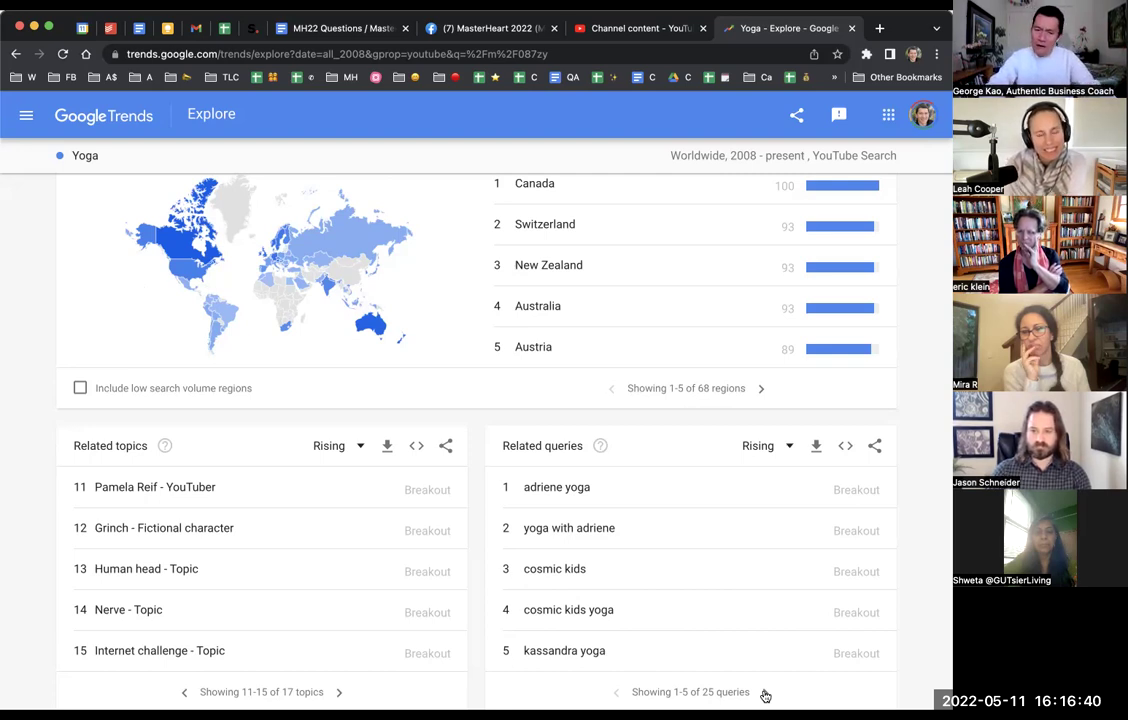
{"action": "left_click", "coordinate": [765, 694]}
{"action": "left_click", "coordinate": [772, 694]}
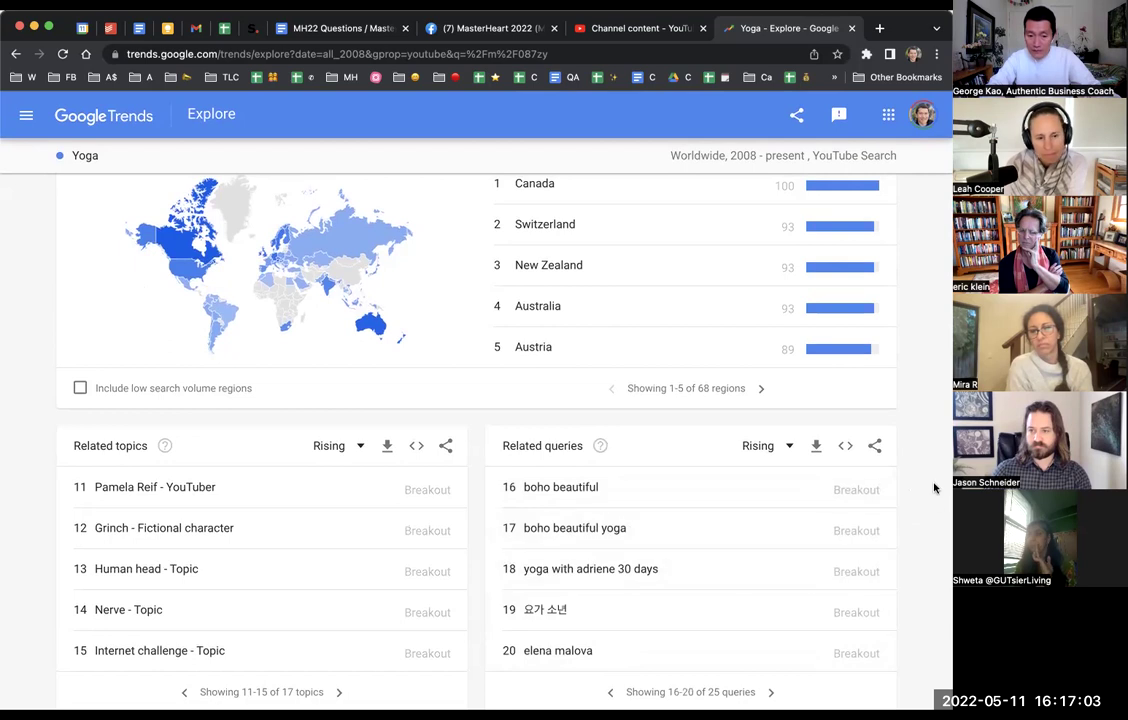
{"action": "left_click", "coordinate": [769, 692]}
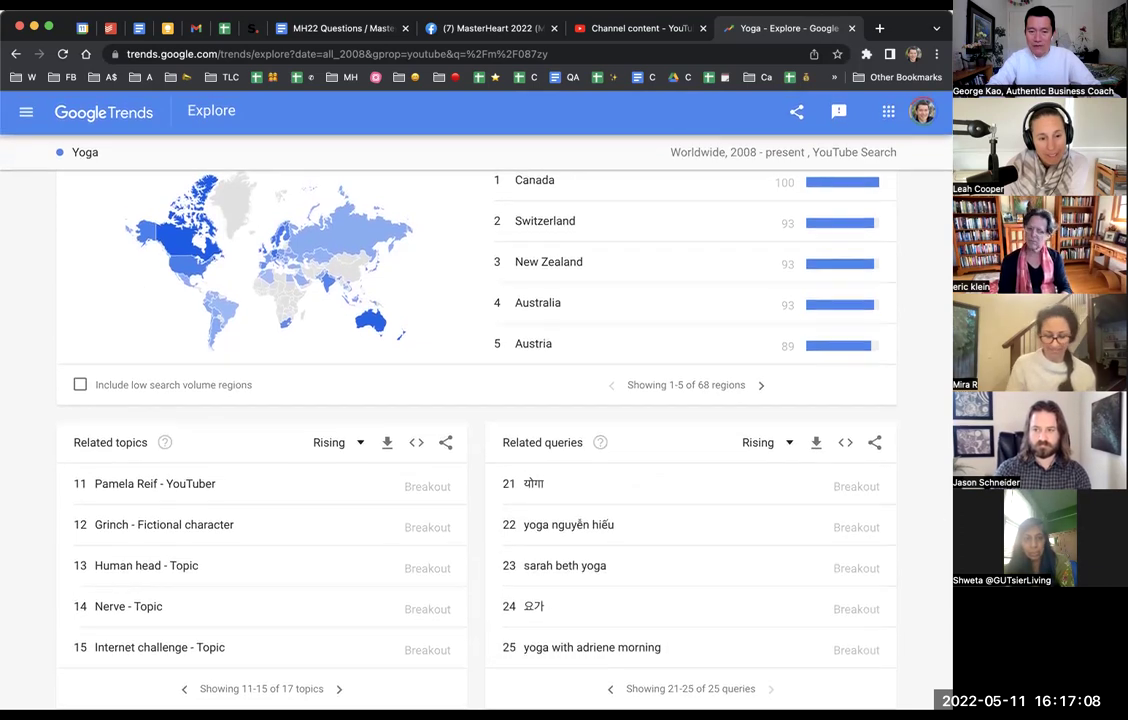
{"action": "scroll", "coordinate": [769, 692], "scroll_direction": "up", "scroll_amount": 2}
{"action": "scroll", "coordinate": [934, 498], "scroll_direction": "down", "scroll_amount": 2}
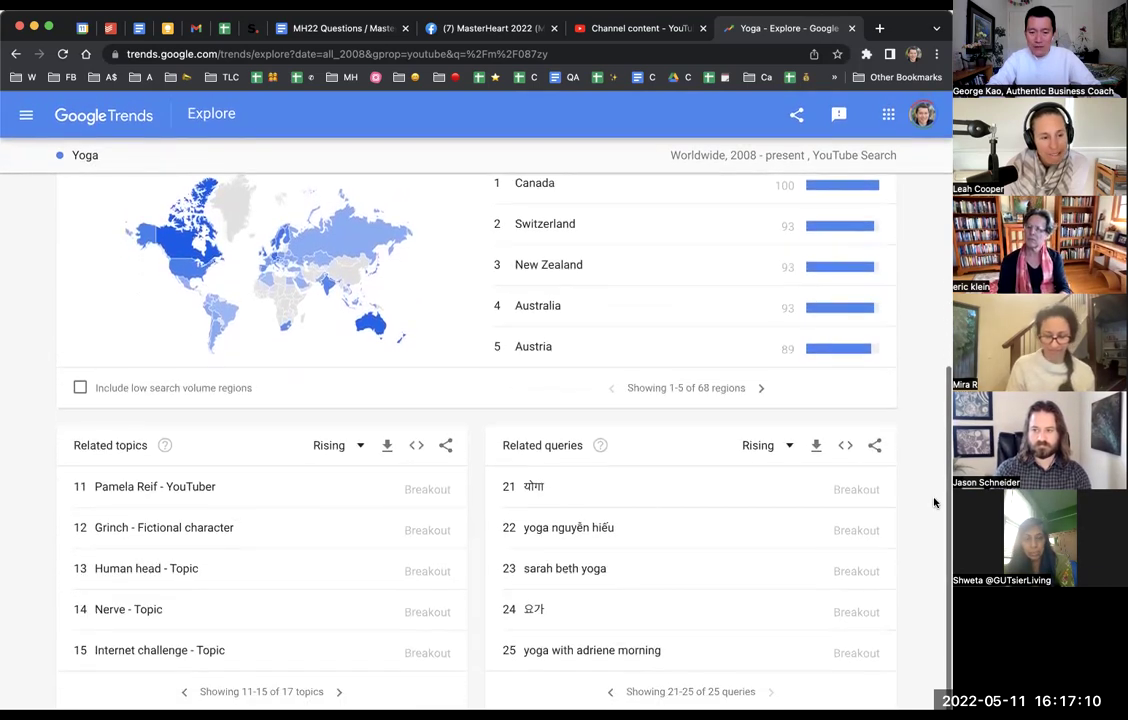
{"action": "left_click", "coordinate": [609, 693]}
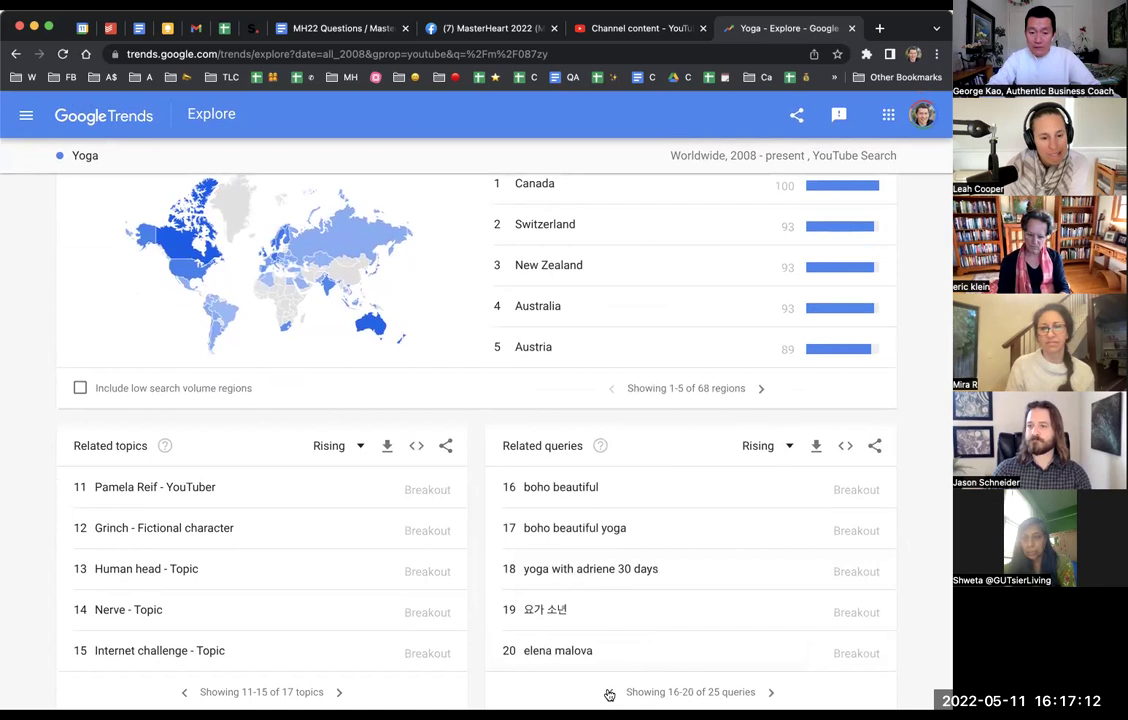
{"action": "left_click", "coordinate": [609, 693]}
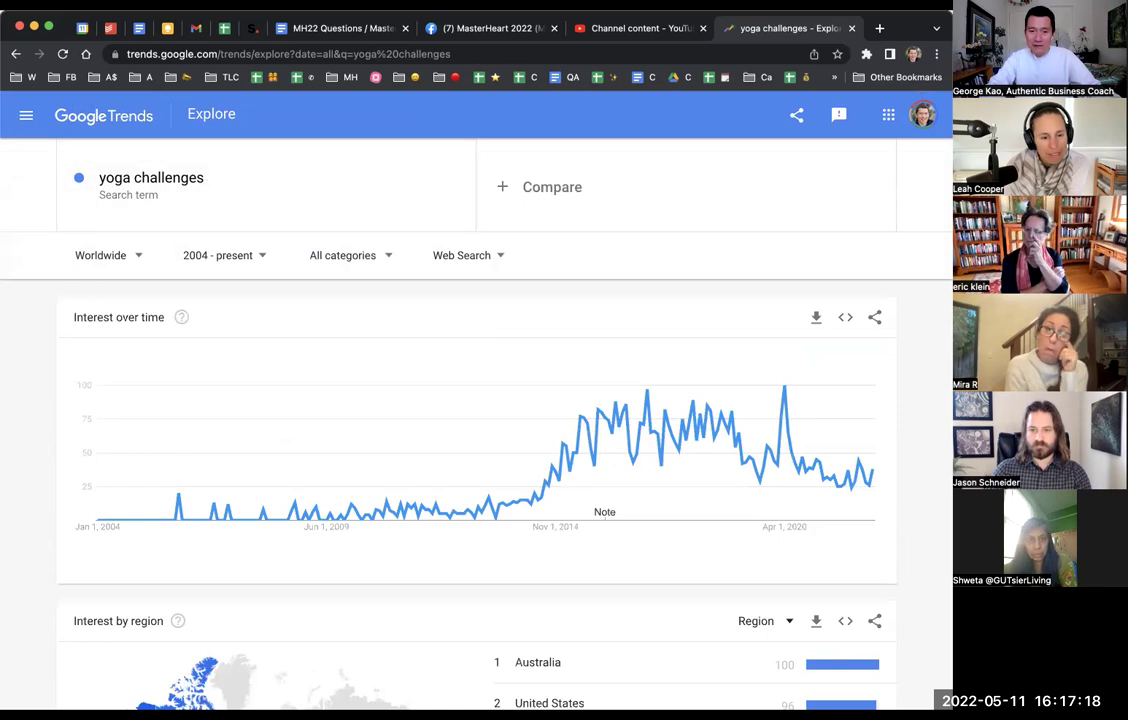
Review the interest by region and the rising related topics and queries for the search term yoga challenges.
{"action": "scroll", "coordinate": [932, 304], "scroll_direction": "down", "scroll_amount": 5}
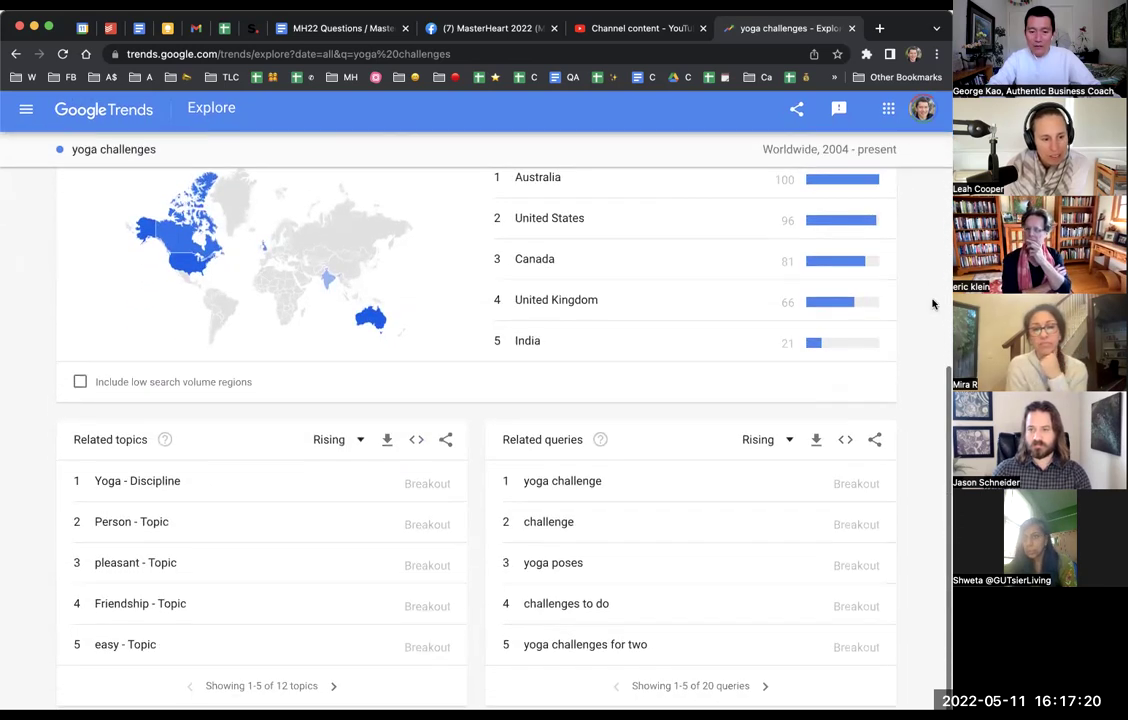
{"action": "scroll", "coordinate": [42, 200], "scroll_direction": "up", "scroll_amount": 1}
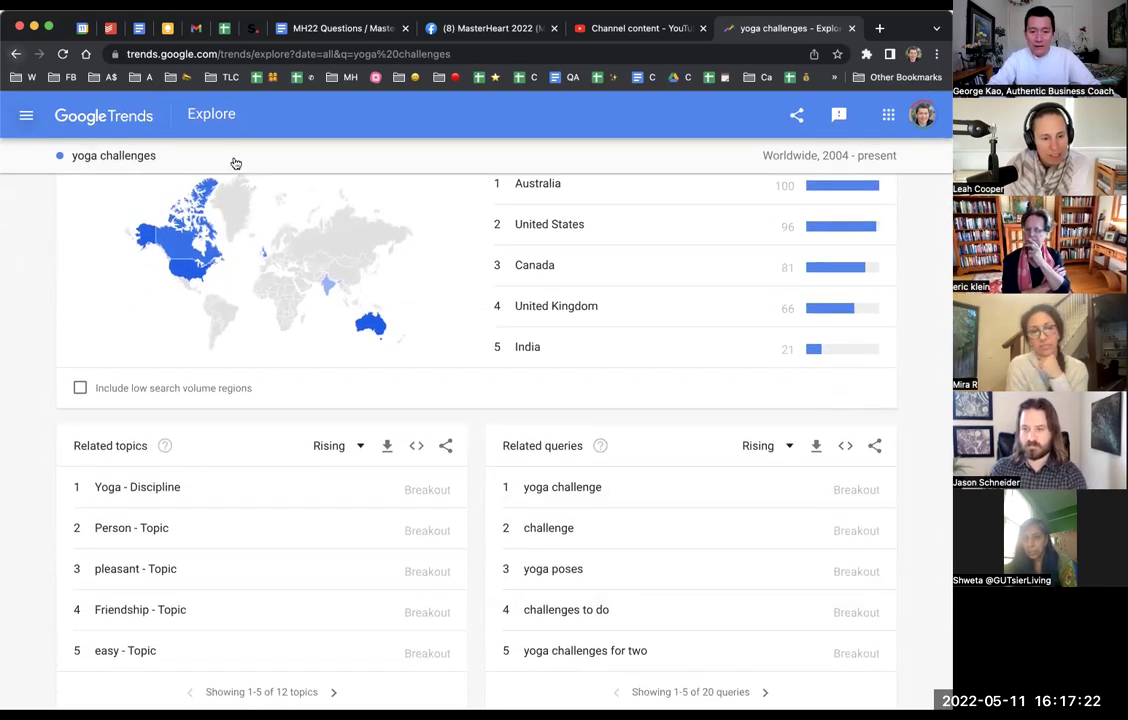
Explore the rising related query yoga challenge and review its interest over time, regions and related topics and queries.
{"action": "left_click", "coordinate": [877, 493]}
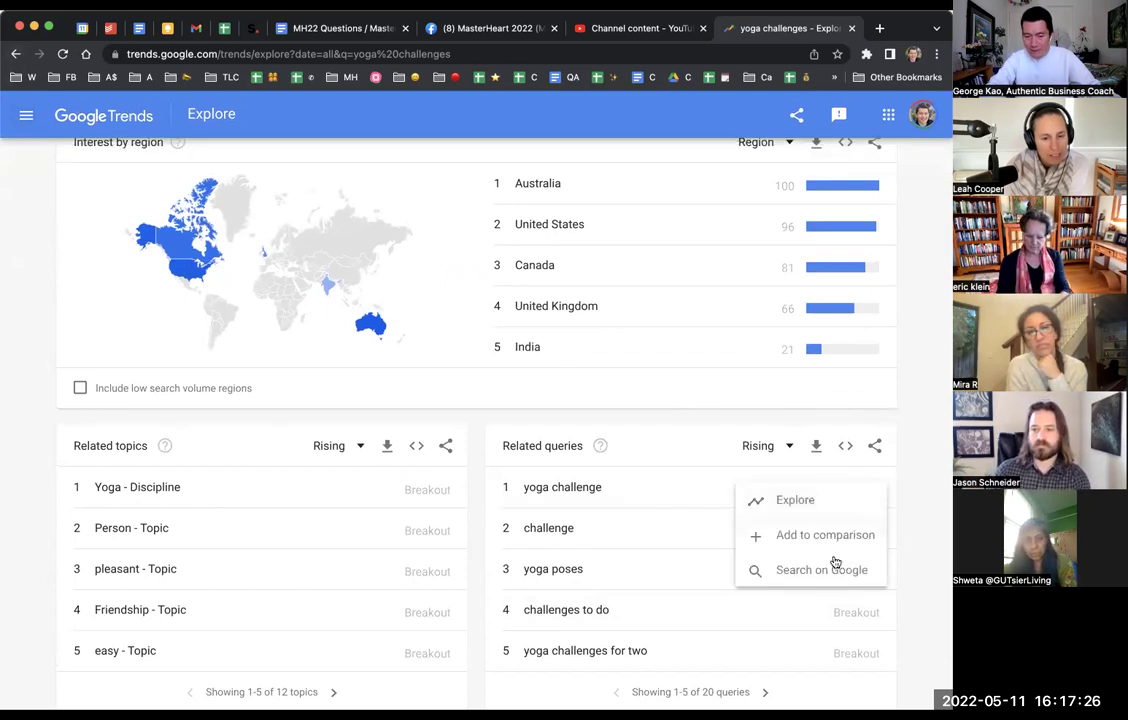
{"action": "left_click", "coordinate": [796, 501]}
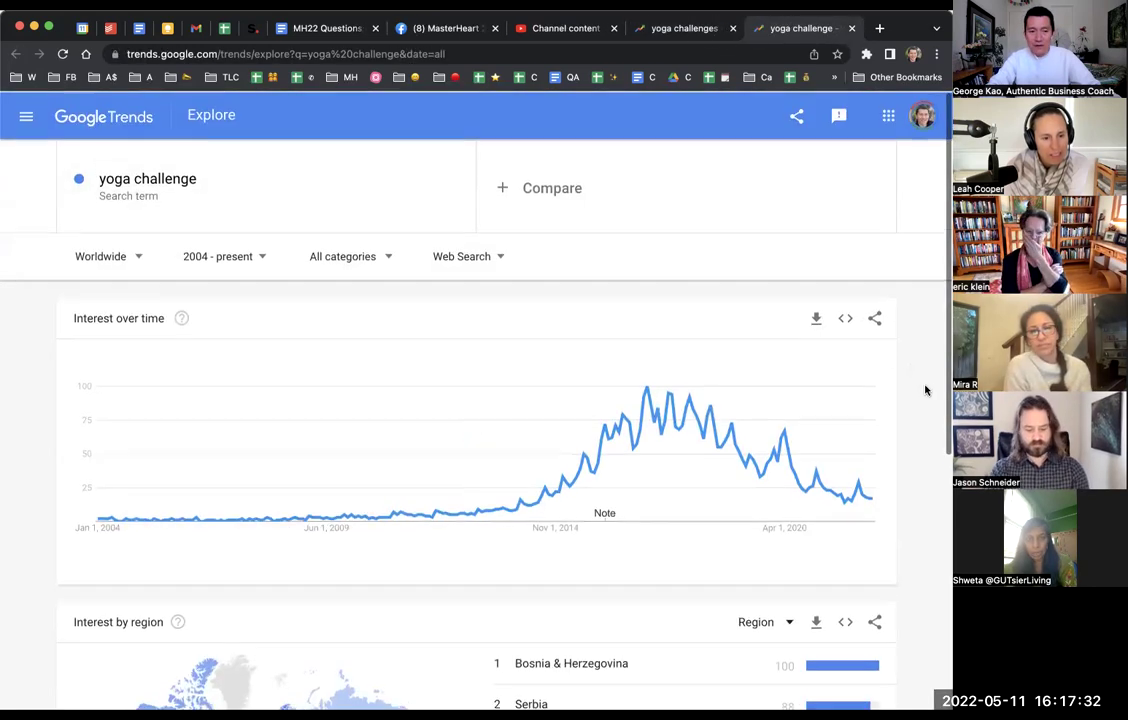
{"action": "left_click", "coordinate": [524, 184]}
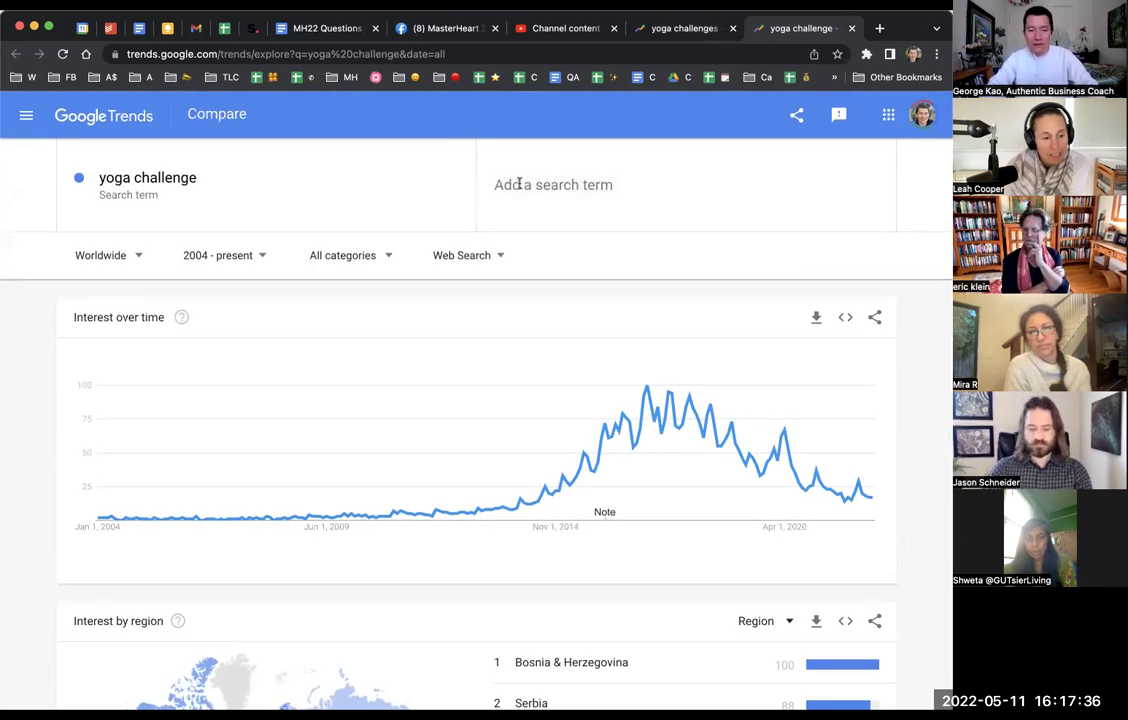
{"action": "scroll", "coordinate": [914, 394], "scroll_direction": "down", "scroll_amount": 2}
{"action": "scroll", "coordinate": [915, 396], "scroll_direction": "up", "scroll_amount": 2}
{"action": "scroll", "coordinate": [914, 390], "scroll_direction": "down", "scroll_amount": 5}
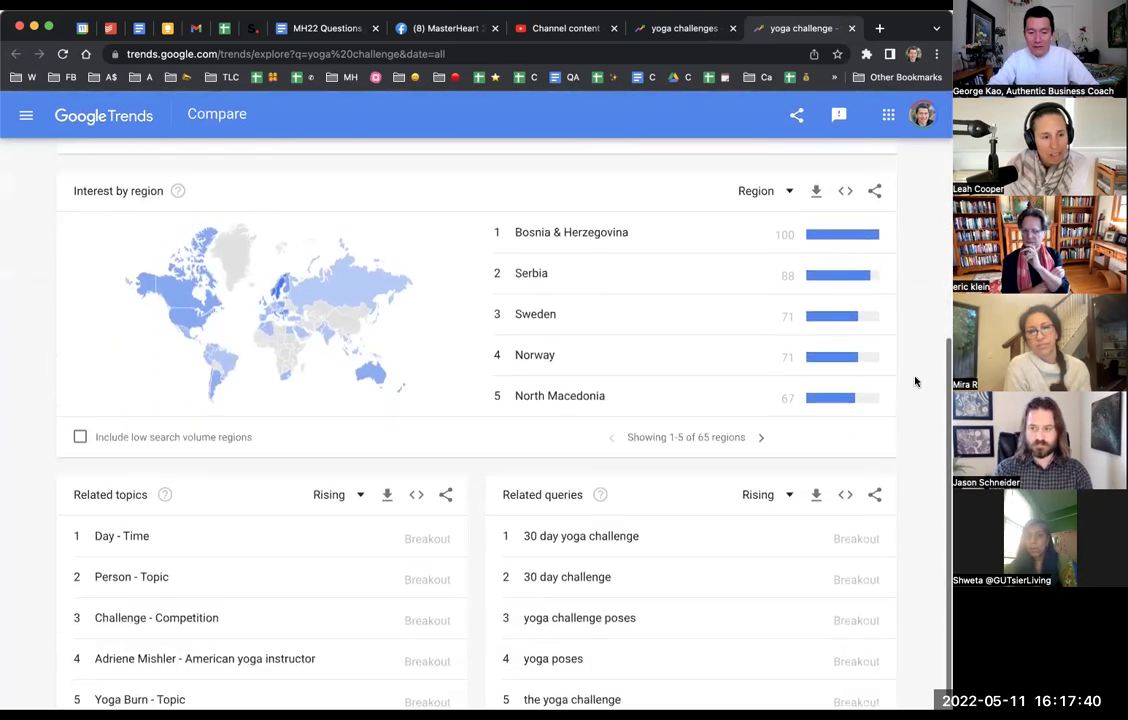
{"action": "scroll", "coordinate": [914, 380], "scroll_direction": "up", "scroll_amount": 5}
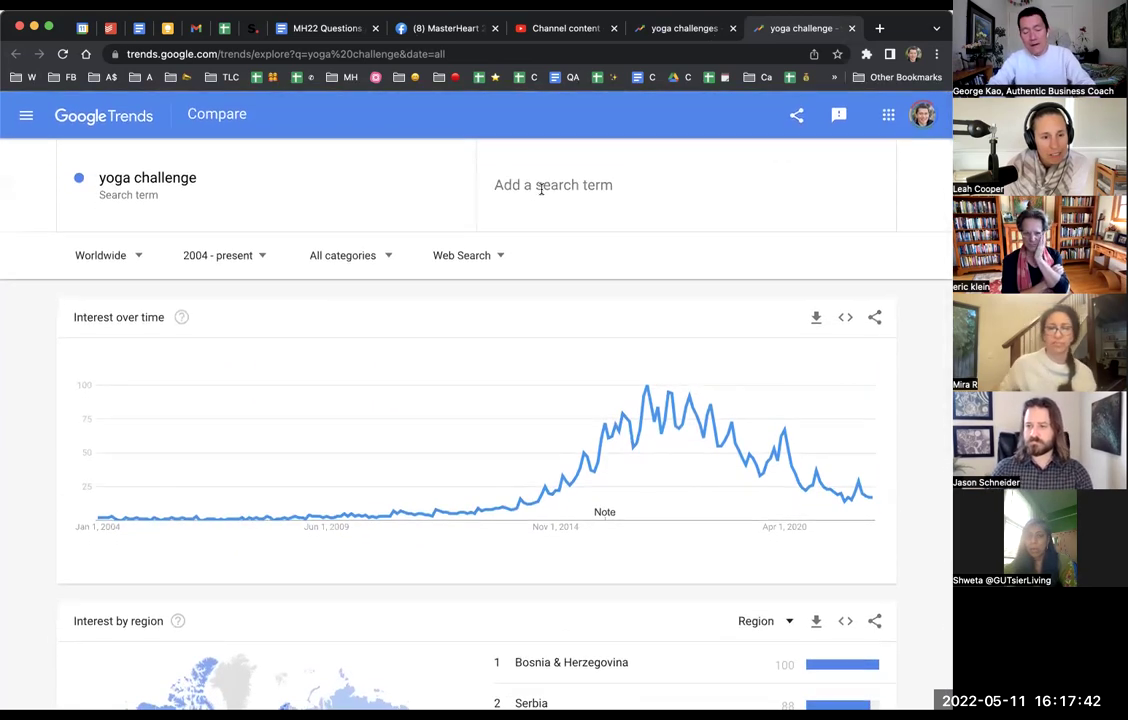
Add the search term yoga postures as a comparison to yoga challenge.
{"action": "left_click", "coordinate": [540, 188]}
{"action": "type", "text": "yoga posture"}
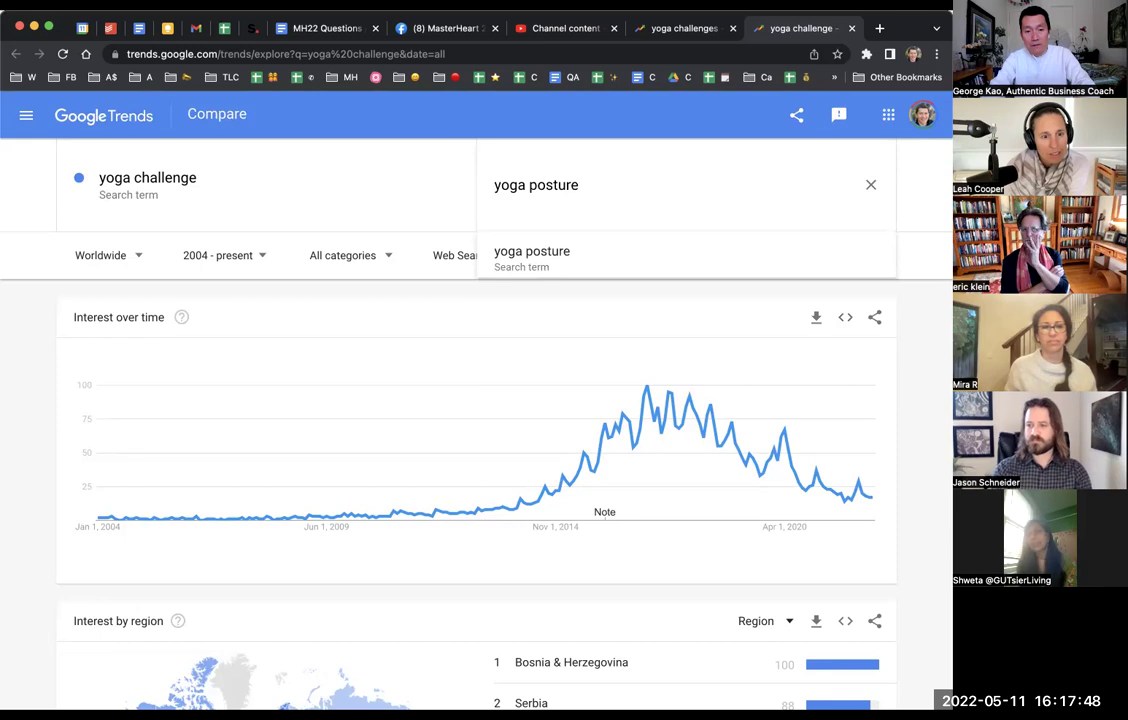
{"action": "type", "text": "s"}
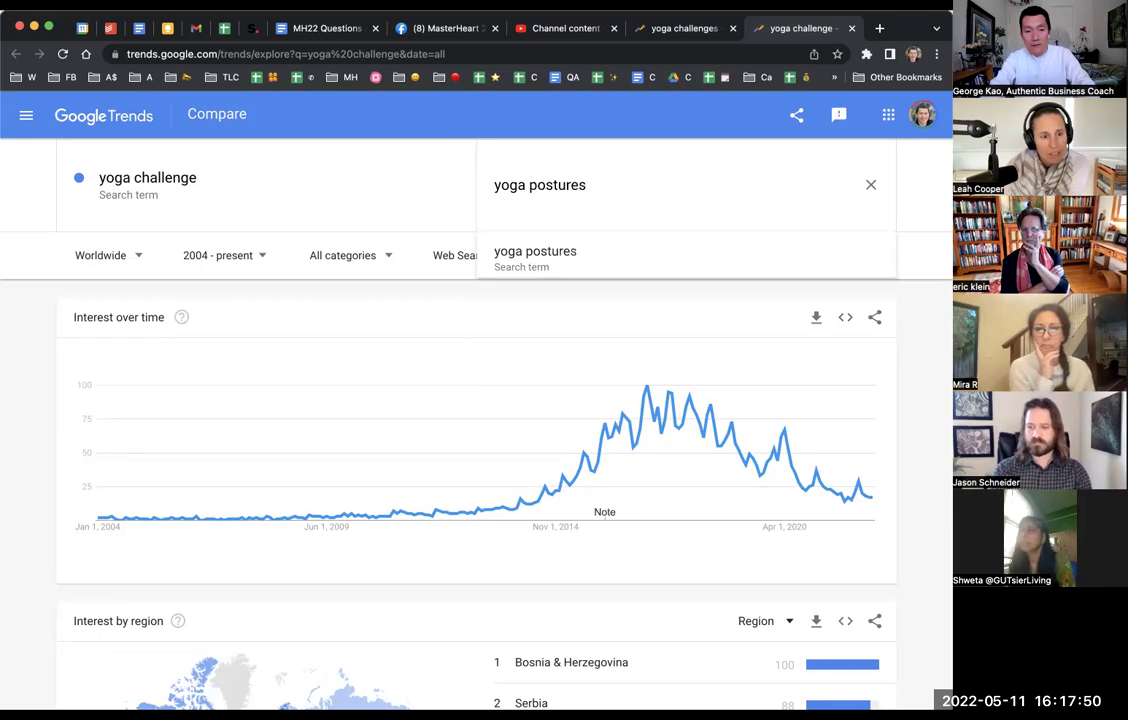
{"action": "key", "text": "Return"}
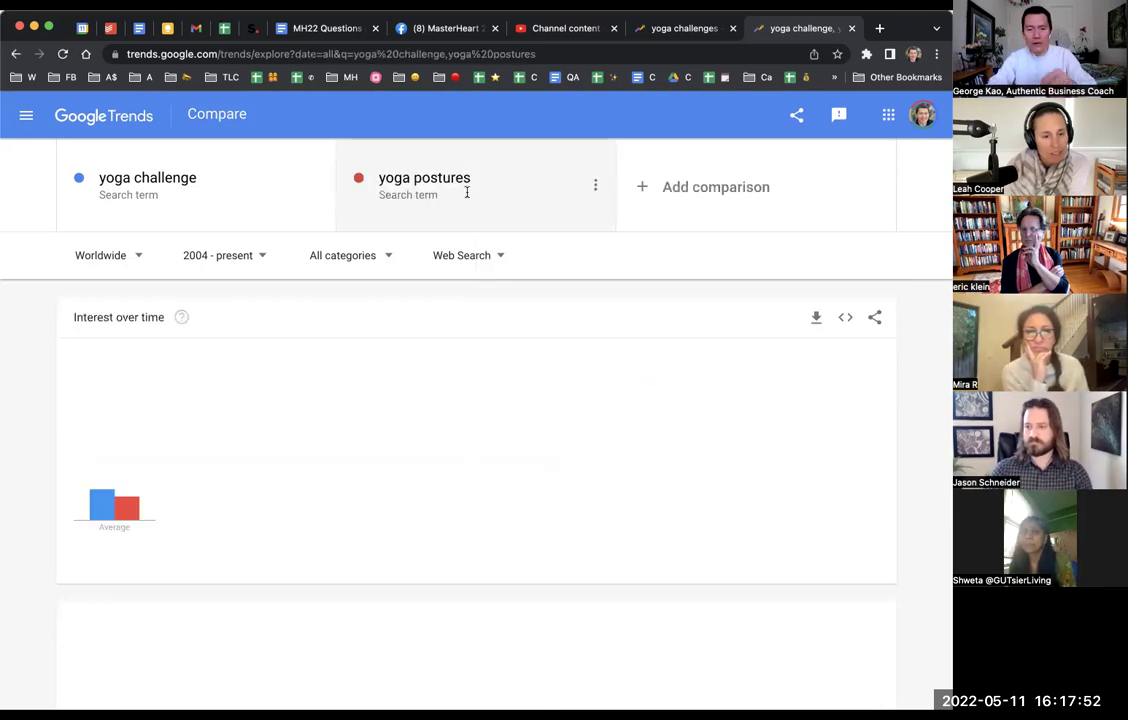
Change the comparison term to yoga poses and compare its interest over time with yoga challenge.
{"action": "left_click", "coordinate": [466, 186]}
{"action": "key", "text": "Right"}
{"action": "key", "text": "BackSpace"}
{"action": "key", "text": "BackSpace"}
{"action": "key", "text": "BackSpace"}
{"action": "key", "text": "BackSpace"}
{"action": "key", "text": "BackSpace"}
{"action": "type", "text": "es"}
{"action": "key", "text": "Return"}
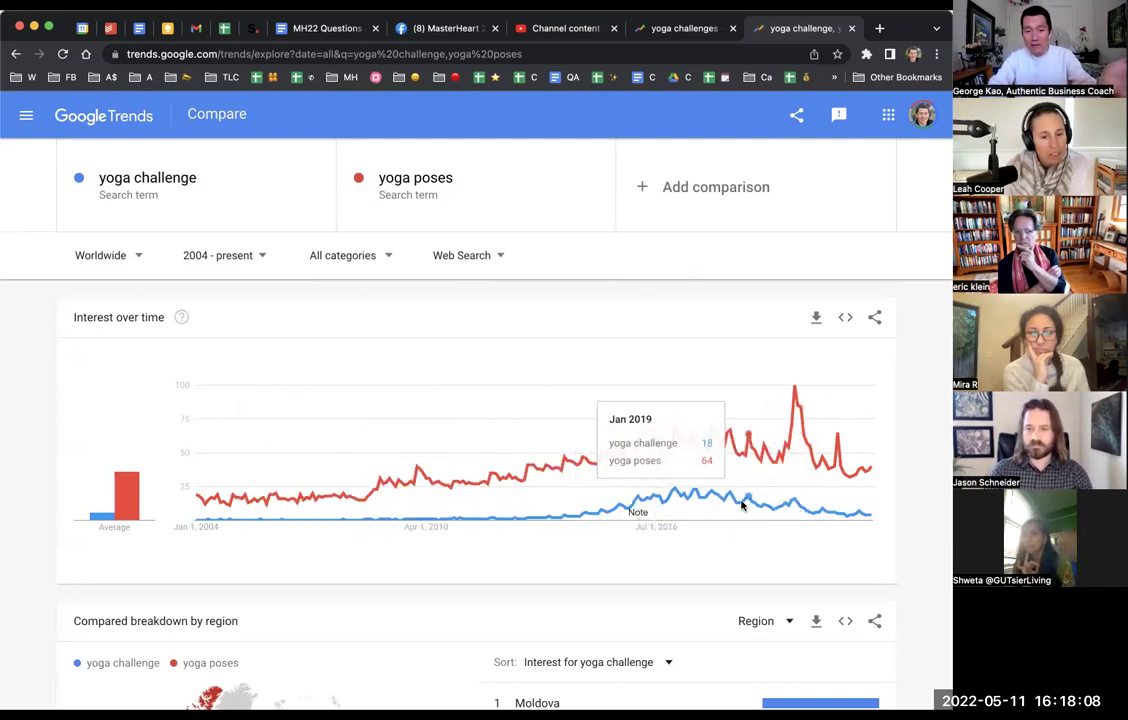
Switch the comparison of yoga challenge and yoga poses to YouTube Search and view the resulting trends.
{"action": "left_click", "coordinate": [465, 258]}
{"action": "left_click", "coordinate": [476, 410]}
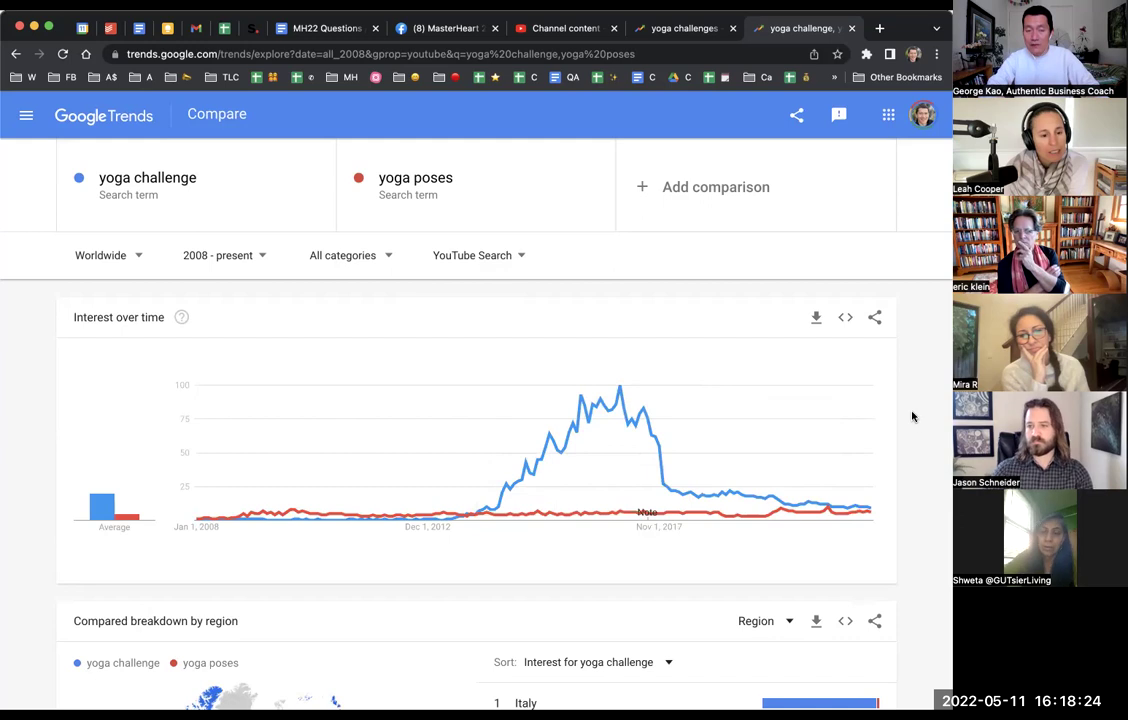
{"action": "scroll", "coordinate": [912, 416], "scroll_direction": "down", "scroll_amount": 2}
{"action": "scroll", "coordinate": [912, 416], "scroll_direction": "down", "scroll_amount": 1}
{"action": "scroll", "coordinate": [912, 416], "scroll_direction": "down", "scroll_amount": 5}
{"action": "scroll", "coordinate": [912, 416], "scroll_direction": "up", "scroll_amount": 5}
{"action": "scroll", "coordinate": [912, 416], "scroll_direction": "up", "scroll_amount": 3}
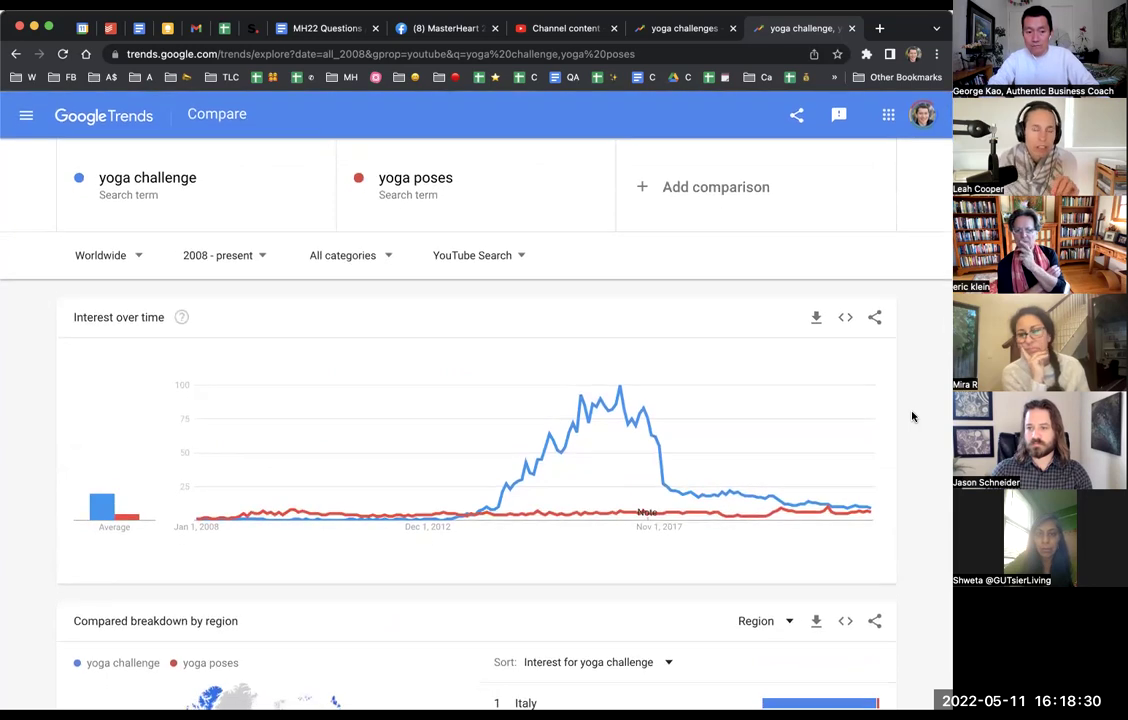
Review the compared breakdown by region and each term's regional map and rising related queries on YouTube.
{"action": "scroll", "coordinate": [912, 416], "scroll_direction": "down", "scroll_amount": 8}
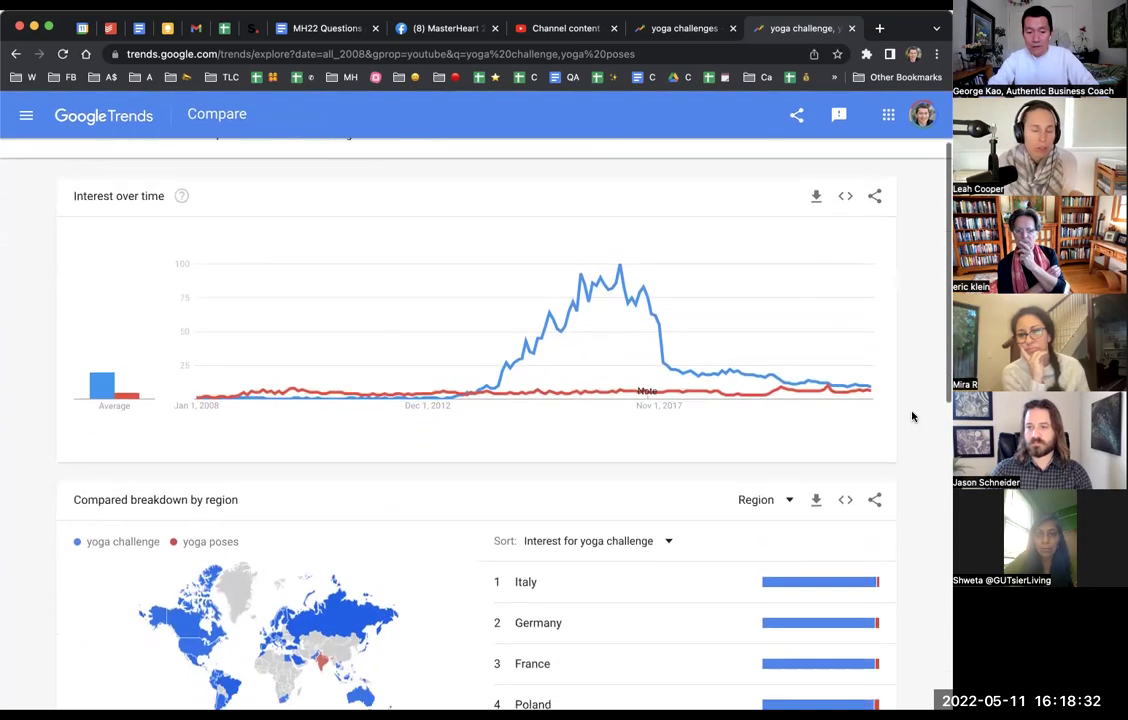
{"action": "scroll", "coordinate": [912, 416], "scroll_direction": "down", "scroll_amount": 10}
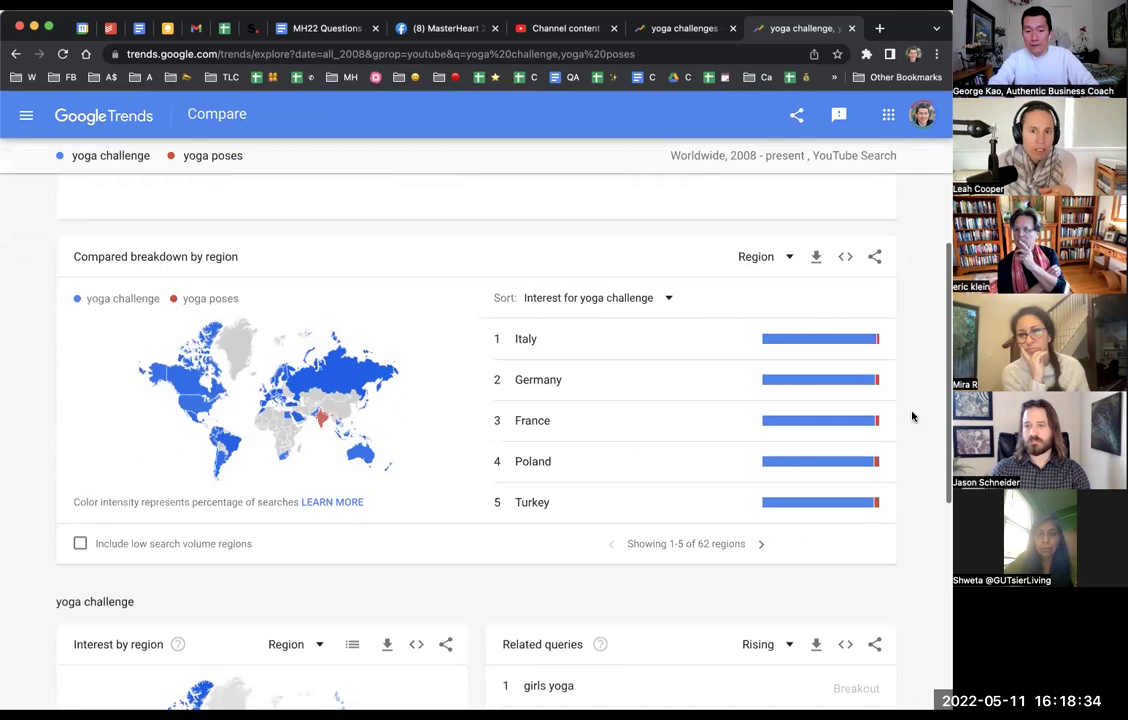
{"action": "scroll", "coordinate": [912, 416], "scroll_direction": "down", "scroll_amount": 12}
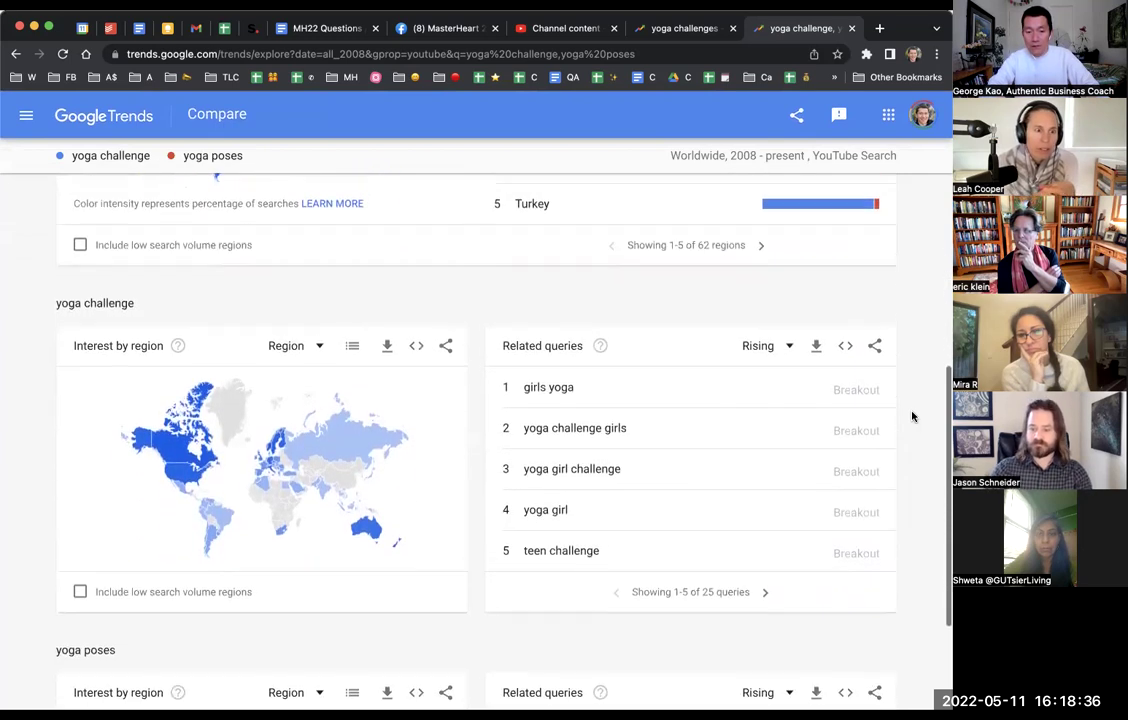
{"action": "scroll", "coordinate": [912, 416], "scroll_direction": "down", "scroll_amount": 4}
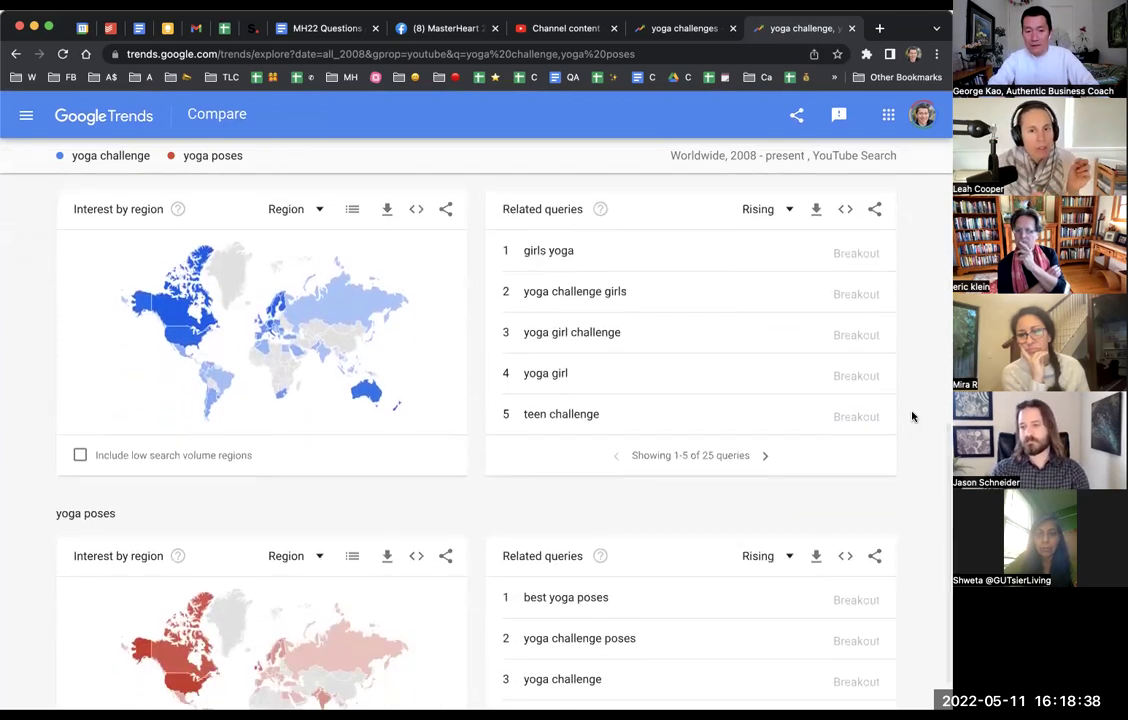
{"action": "scroll", "coordinate": [912, 416], "scroll_direction": "up", "scroll_amount": 2}
{"action": "scroll", "coordinate": [912, 416], "scroll_direction": "down", "scroll_amount": 6}
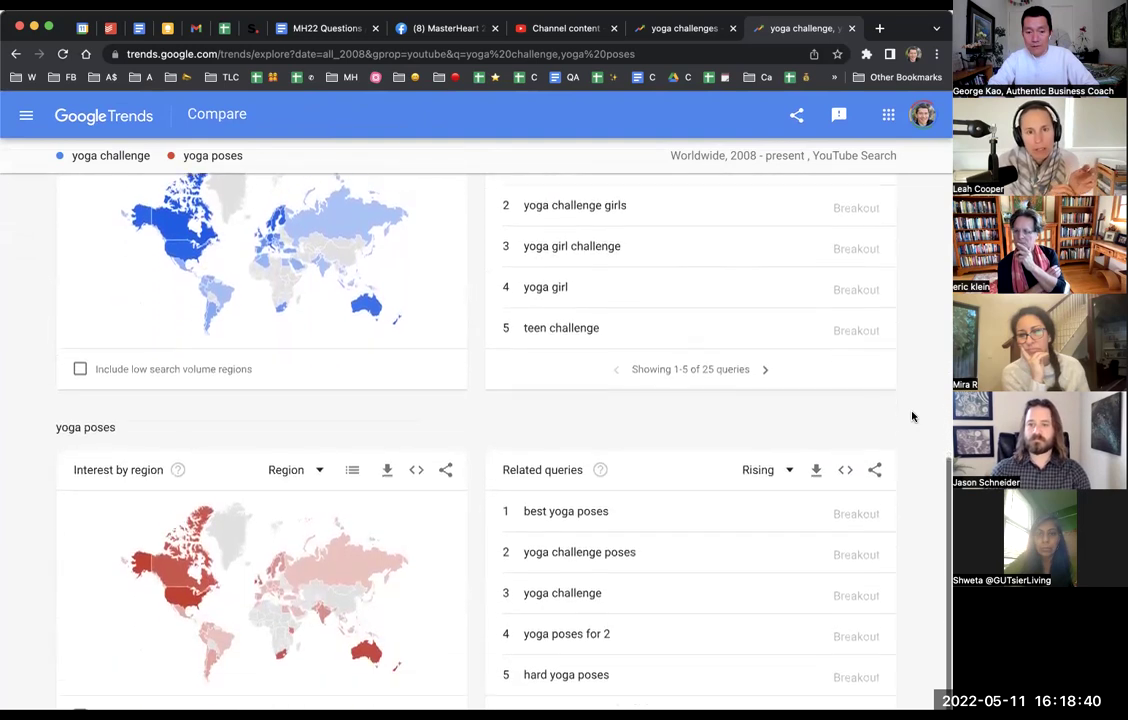
{"action": "scroll", "coordinate": [912, 416], "scroll_direction": "up", "scroll_amount": 6}
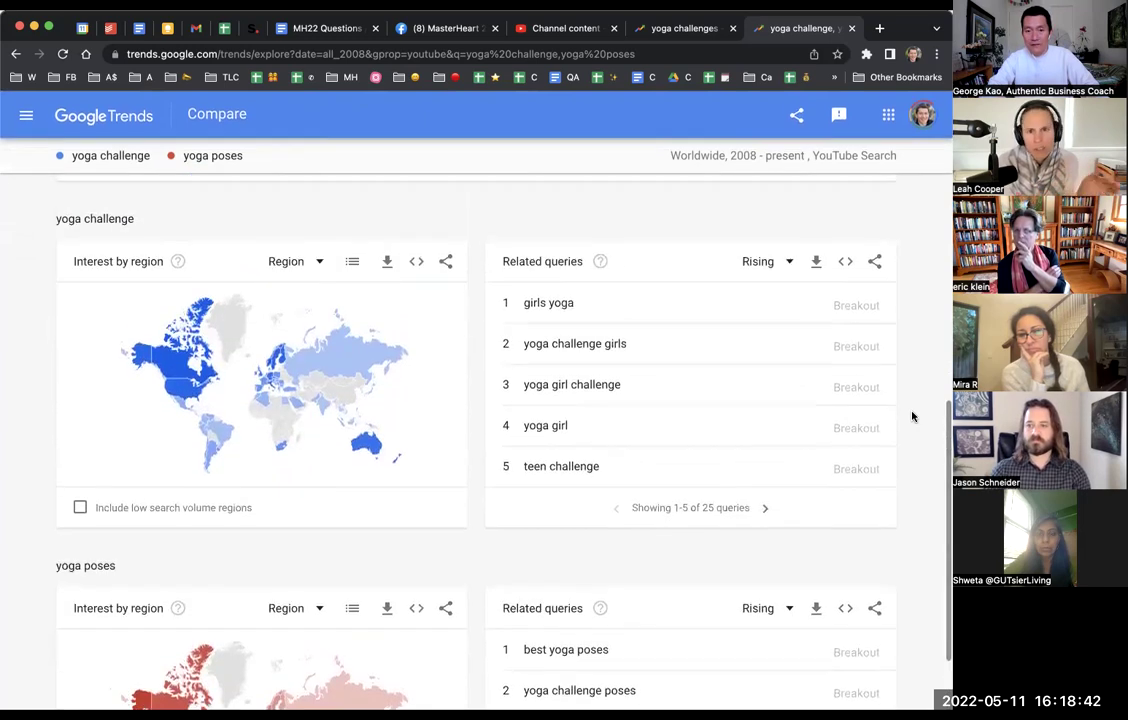
{"action": "scroll", "coordinate": [912, 416], "scroll_direction": "down", "scroll_amount": 6}
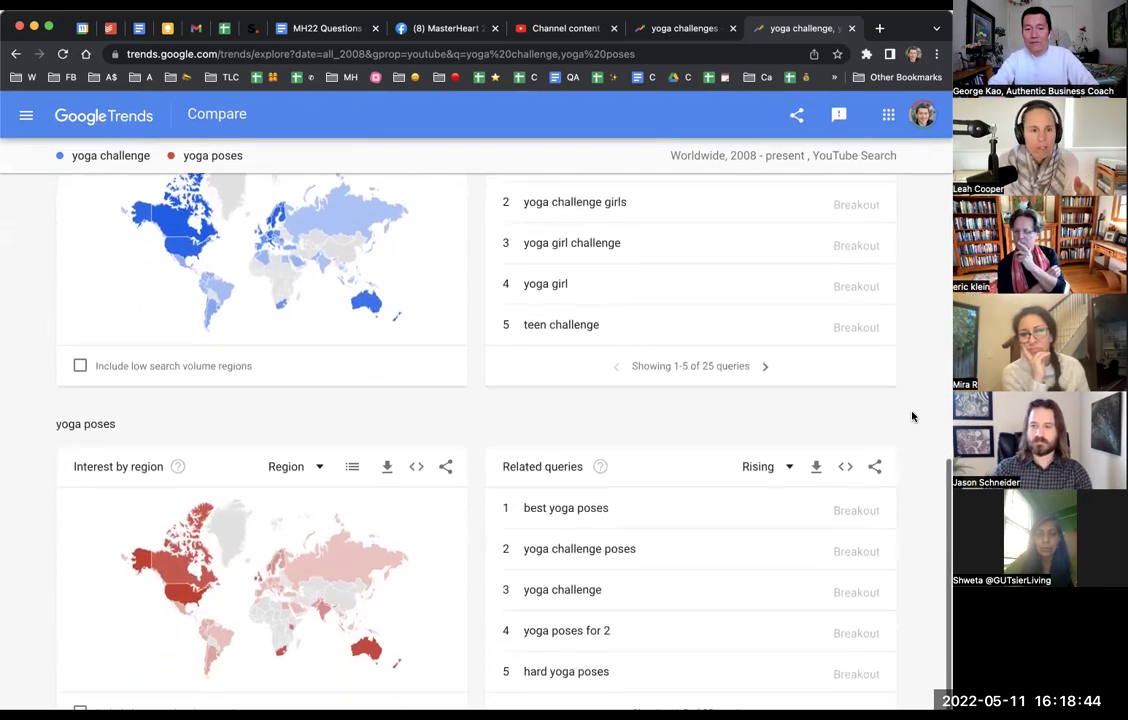
{"action": "scroll", "coordinate": [912, 416], "scroll_direction": "down", "scroll_amount": 1}
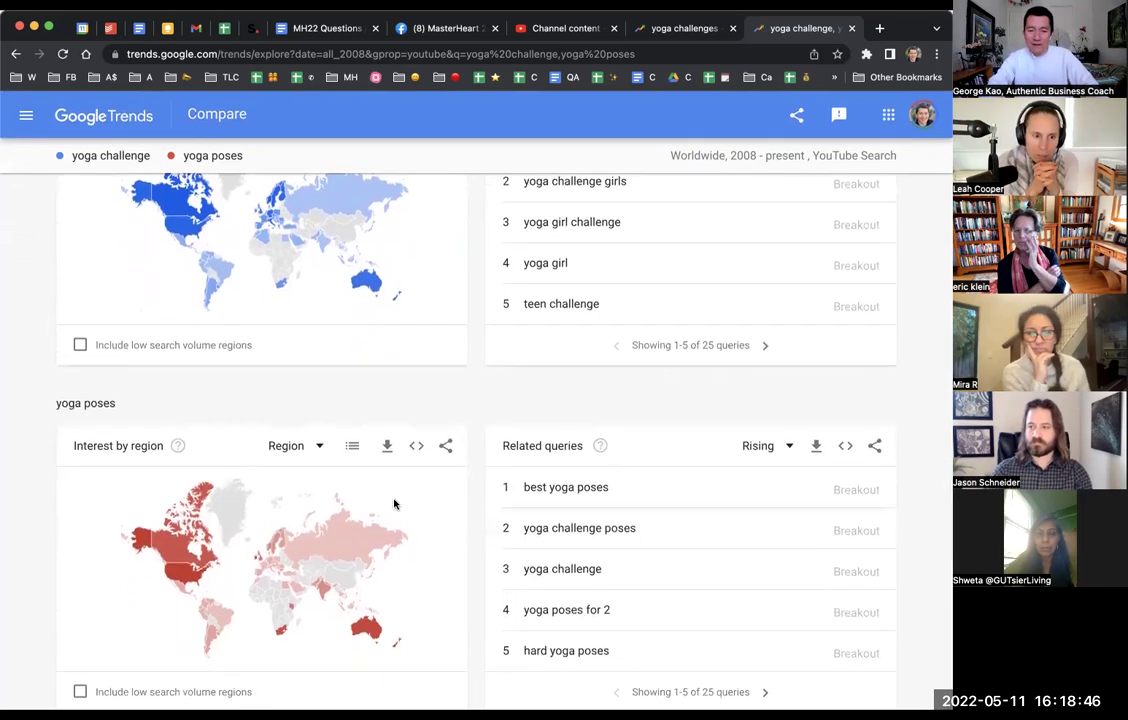
Check the regional interest in yoga poses as a list, and compare the rising related queries of both terms.
{"action": "left_click", "coordinate": [351, 446]}
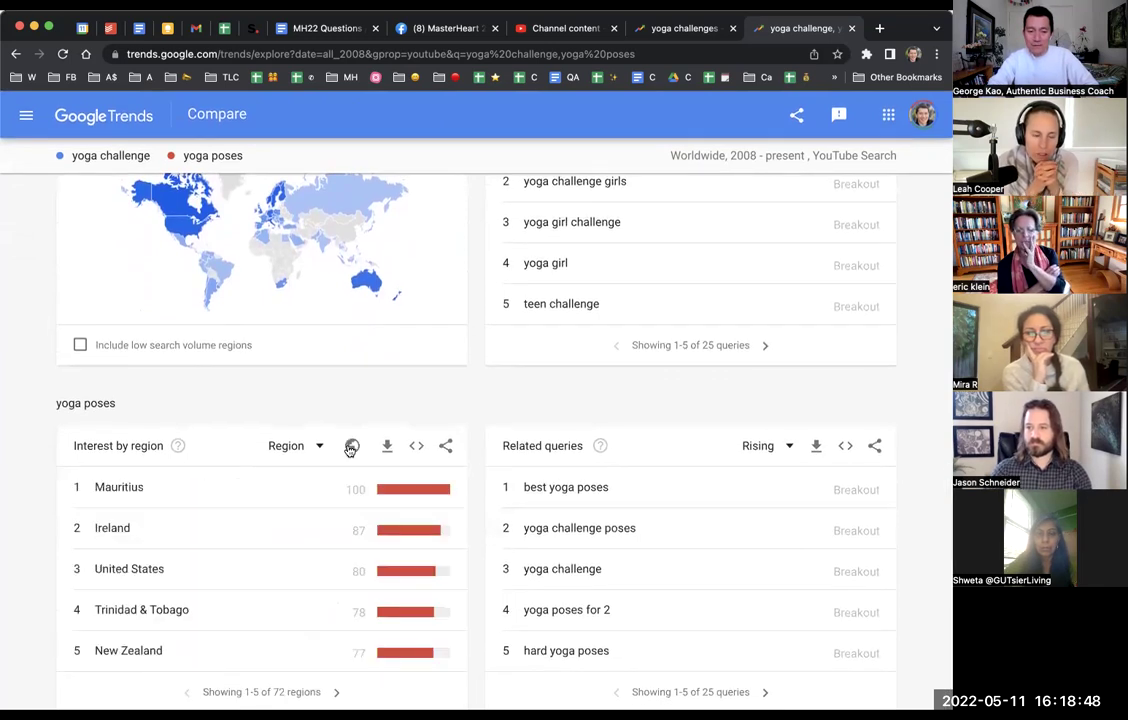
{"action": "left_click", "coordinate": [351, 446]}
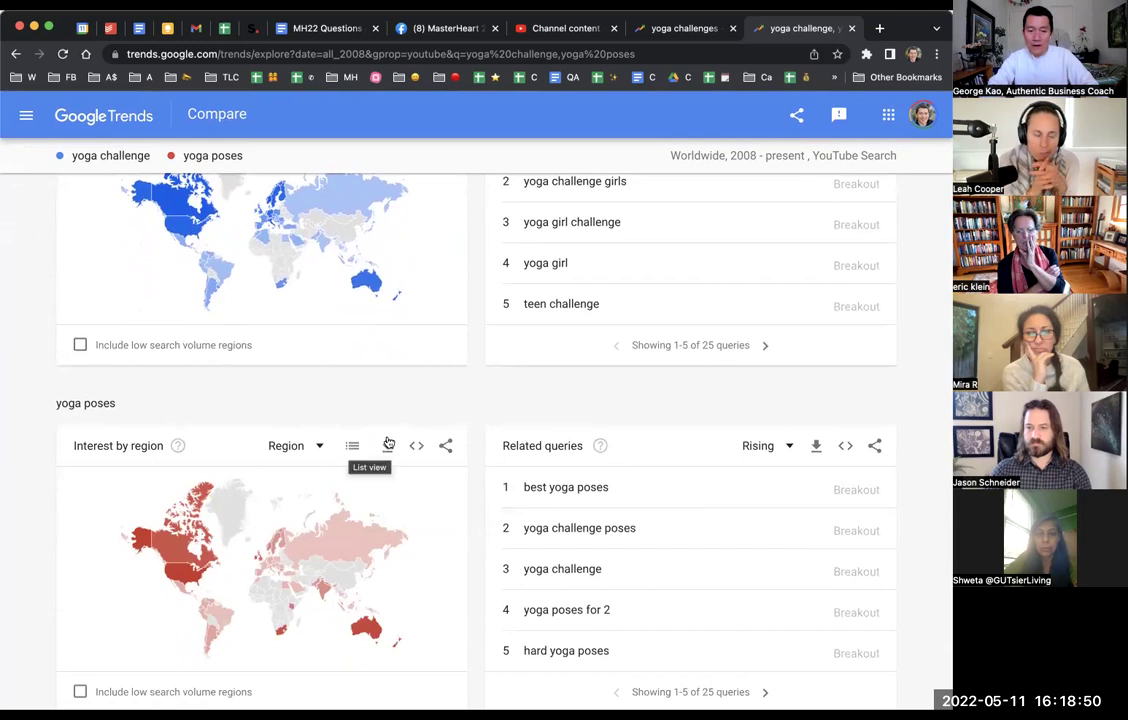
{"action": "scroll", "coordinate": [920, 406], "scroll_direction": "up", "scroll_amount": 3}
{"action": "scroll", "coordinate": [920, 406], "scroll_direction": "down", "scroll_amount": 4}
{"action": "scroll", "coordinate": [920, 406], "scroll_direction": "up", "scroll_amount": 4}
{"action": "scroll", "coordinate": [920, 406], "scroll_direction": "down", "scroll_amount": 1}
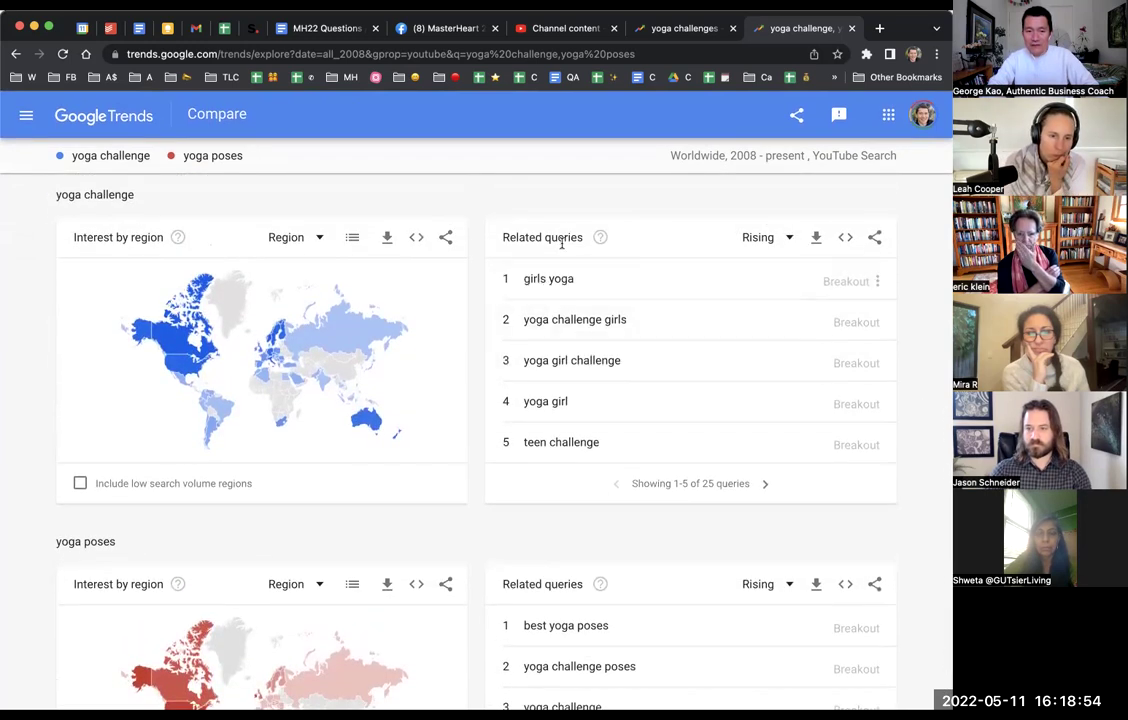
{"action": "scroll", "coordinate": [906, 507], "scroll_direction": "down", "scroll_amount": 3}
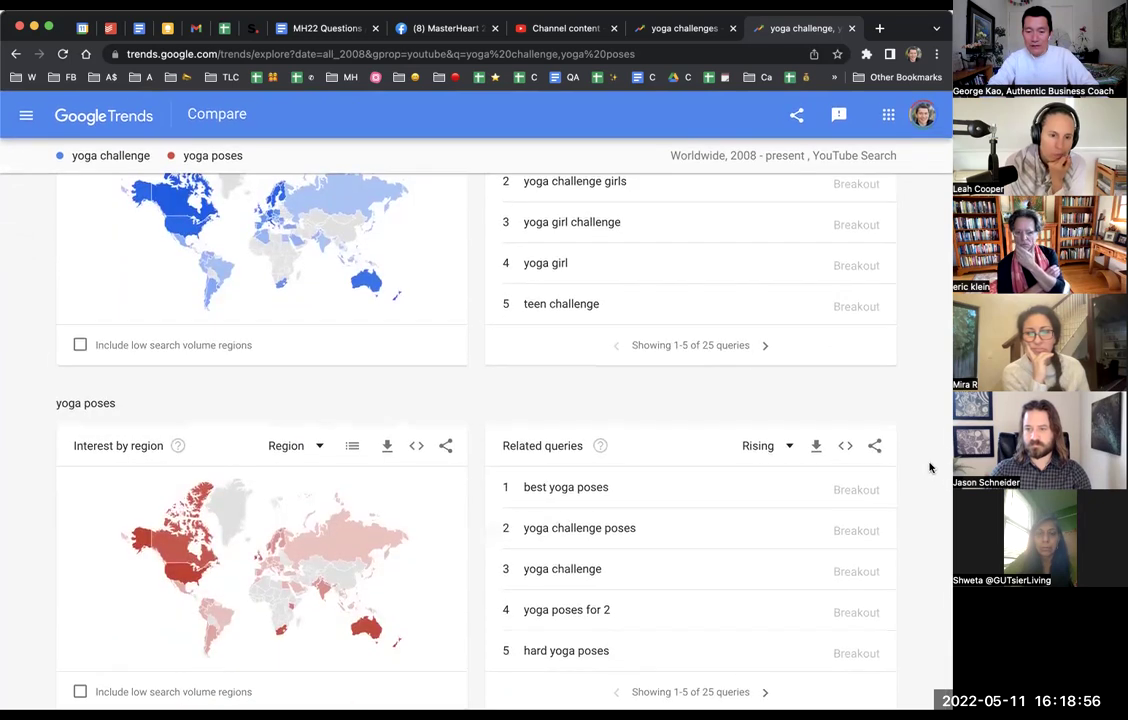
{"action": "scroll", "coordinate": [929, 466], "scroll_direction": "up", "scroll_amount": 2}
{"action": "scroll", "coordinate": [929, 467], "scroll_direction": "up", "scroll_amount": 2}
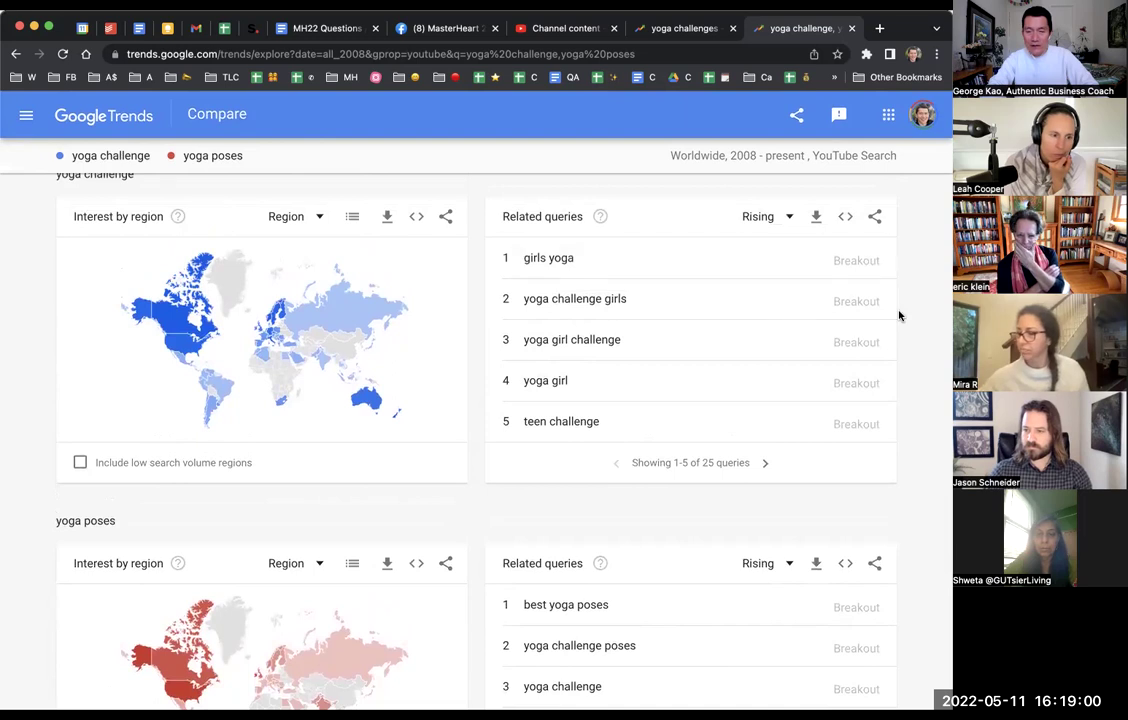
{"action": "scroll", "coordinate": [925, 320], "scroll_direction": "down", "scroll_amount": 1}
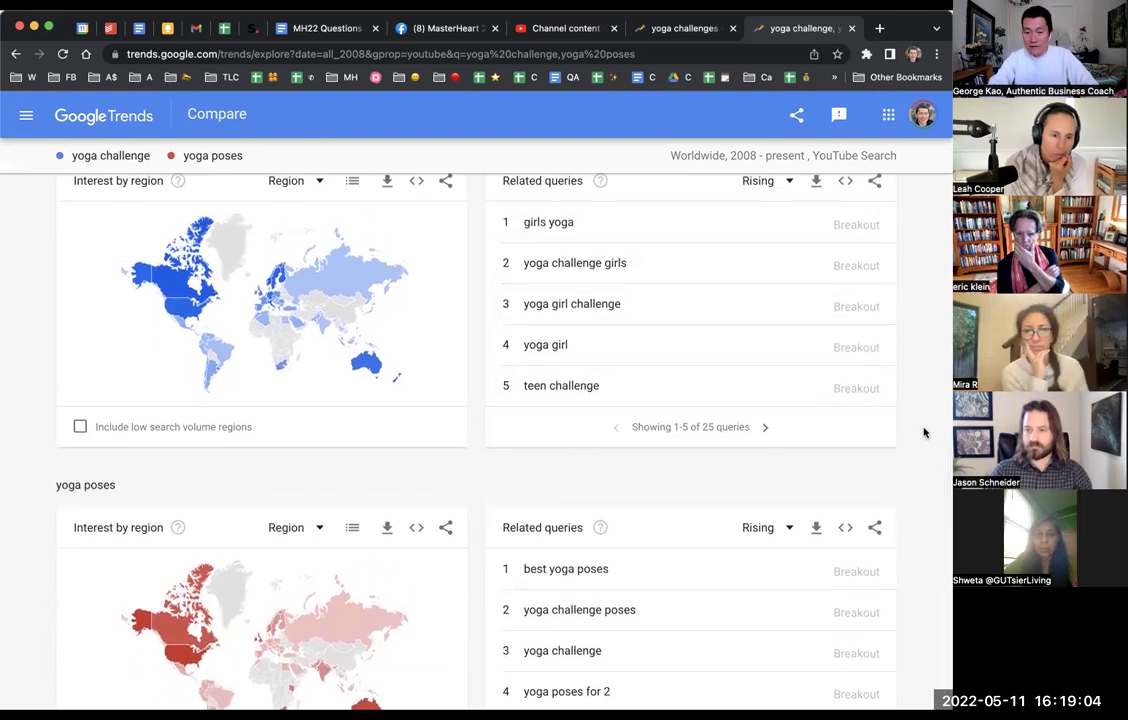
{"action": "scroll", "coordinate": [921, 432], "scroll_direction": "down", "scroll_amount": 2}
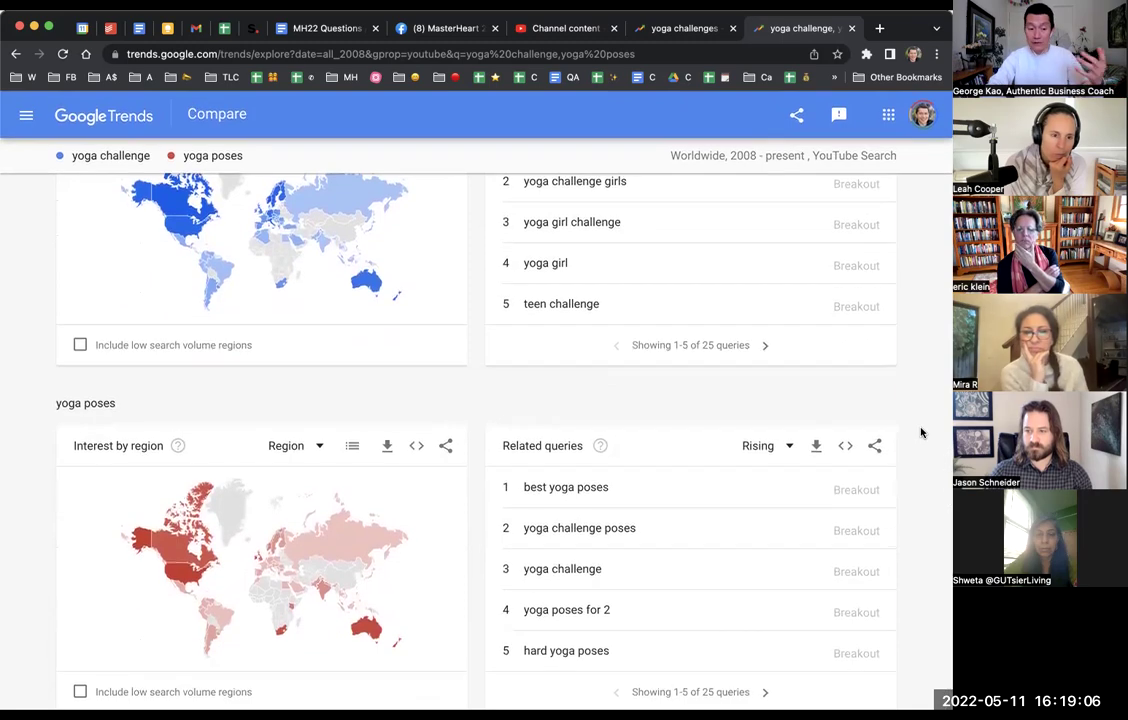
{"action": "scroll", "coordinate": [916, 416], "scroll_direction": "up", "scroll_amount": 15}
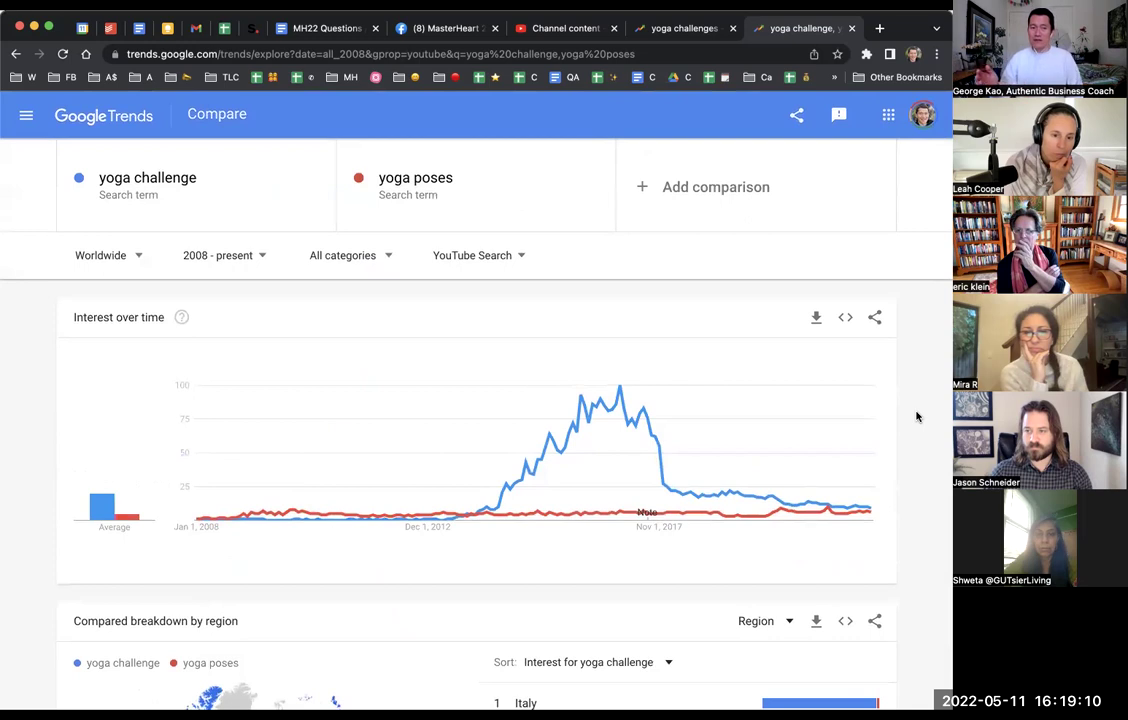